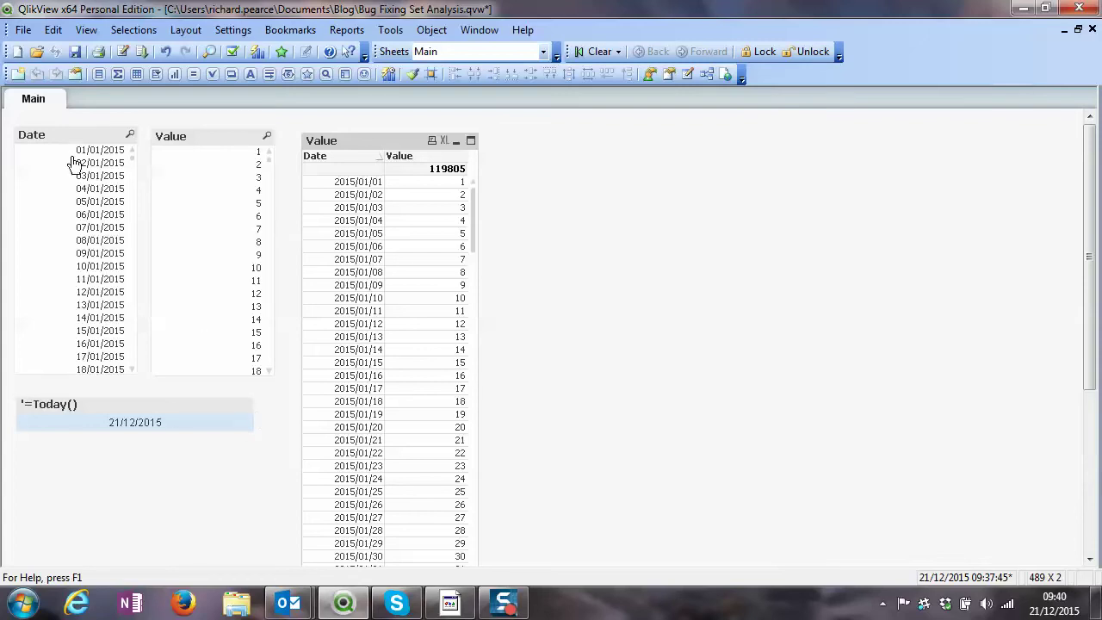
# Open Chart Properties for the Value table
pyautogui.moveTo(135, 160)
pyautogui.mouseDown()
pyautogui.moveTo(142, 376)
pyautogui.moveTo(121, 184)
pyautogui.moveTo(129, 155)
pyautogui.mouseUp()
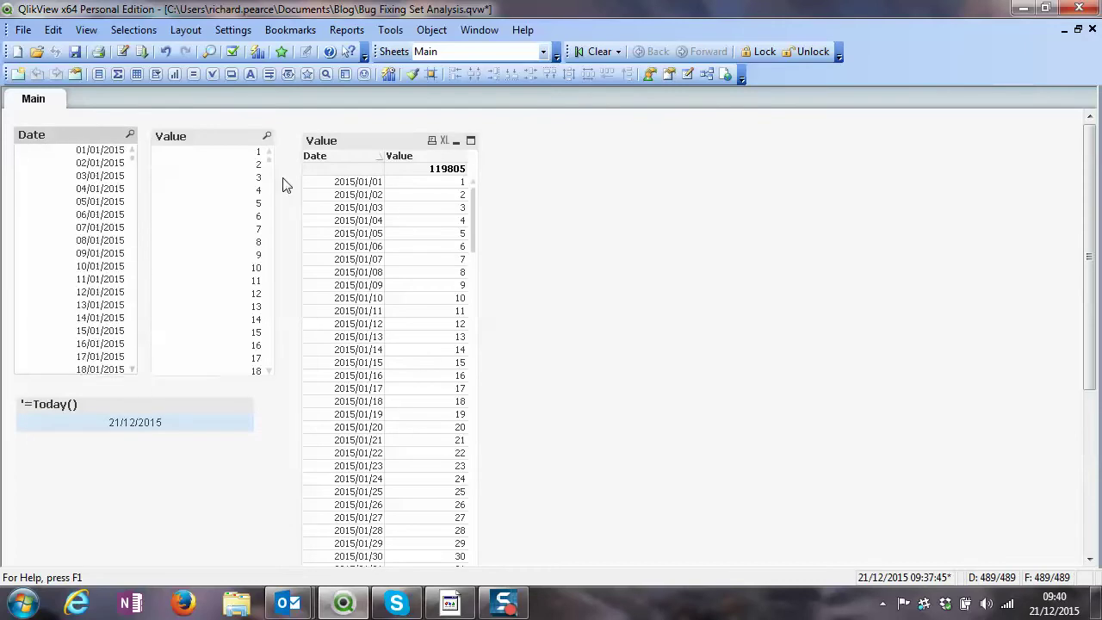
pyautogui.moveTo(269, 160)
pyautogui.mouseDown()
pyautogui.moveTo(284, 361)
pyautogui.moveTo(272, 157)
pyautogui.mouseUp()
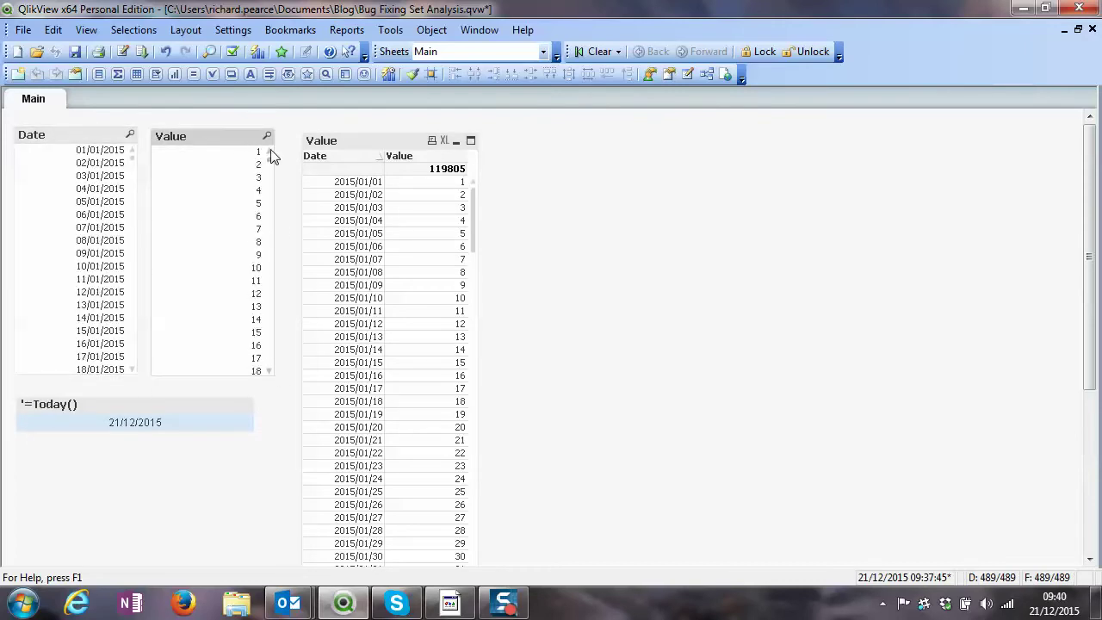
pyautogui.moveTo(134, 164)
pyautogui.mouseDown()
pyautogui.moveTo(137, 377)
pyautogui.moveTo(131, 151)
pyautogui.mouseUp()
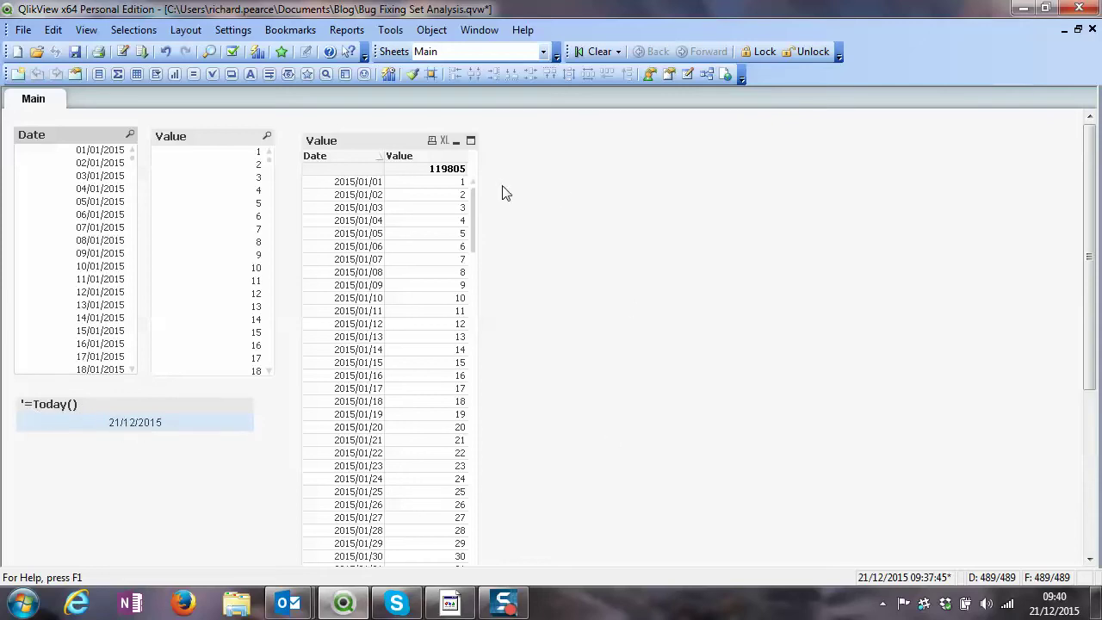
pyautogui.moveTo(471, 210)
pyautogui.mouseDown()
pyautogui.moveTo(494, 374)
pyautogui.moveTo(485, 563)
pyautogui.moveTo(469, 196)
pyautogui.mouseUp()
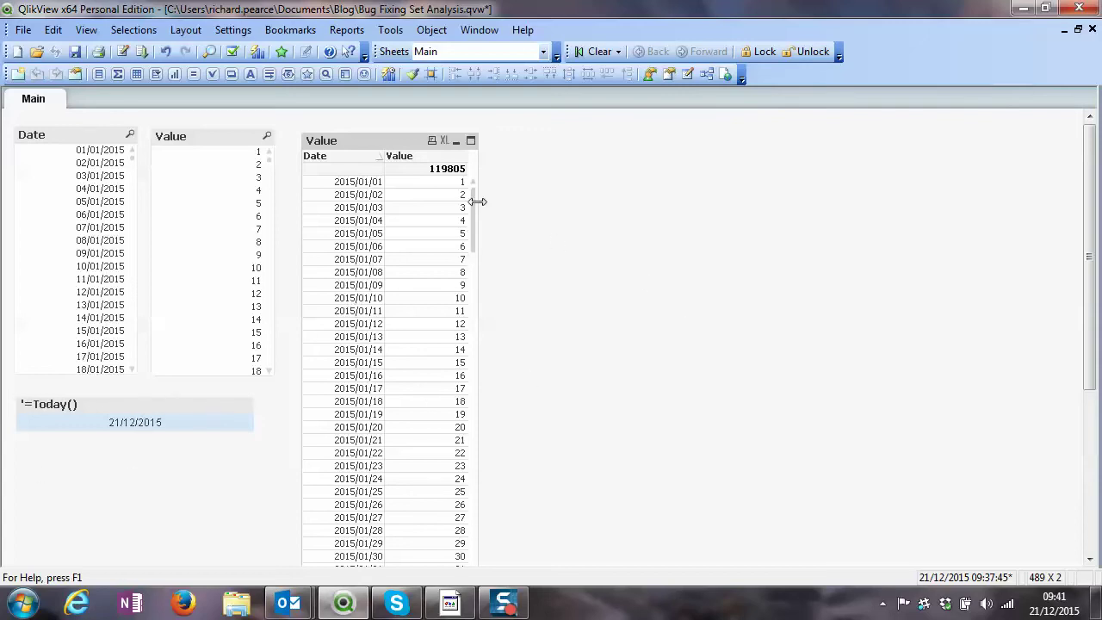
pyautogui.moveTo(478, 202)
pyautogui.mouseDown()
pyautogui.moveTo(475, 516)
pyautogui.moveTo(475, 206)
pyautogui.mouseUp()
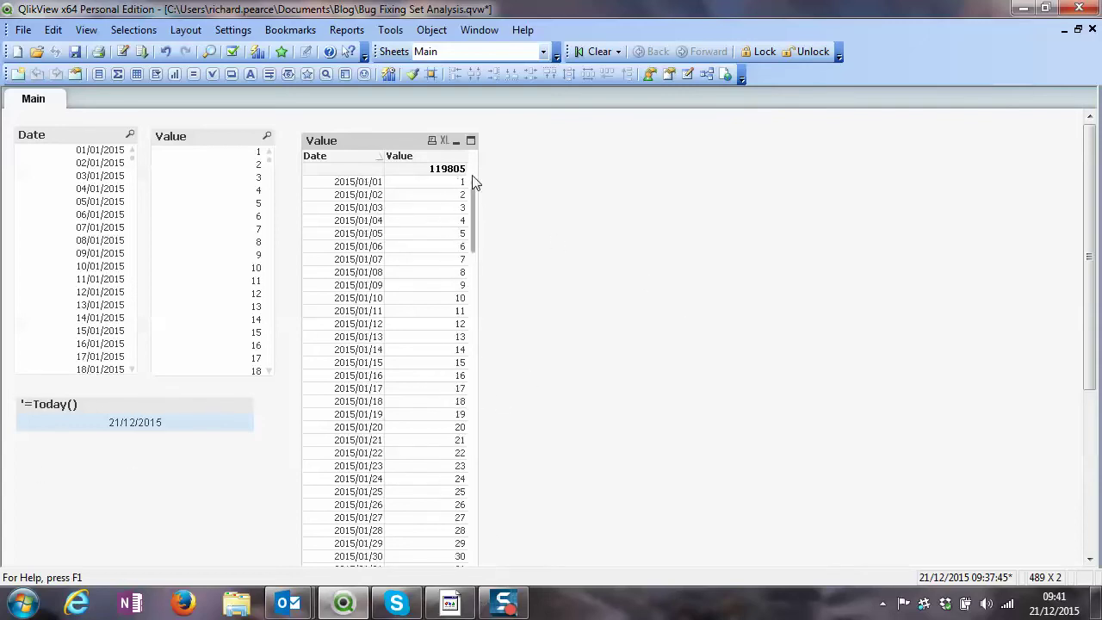
pyautogui.rightClick(390, 142)
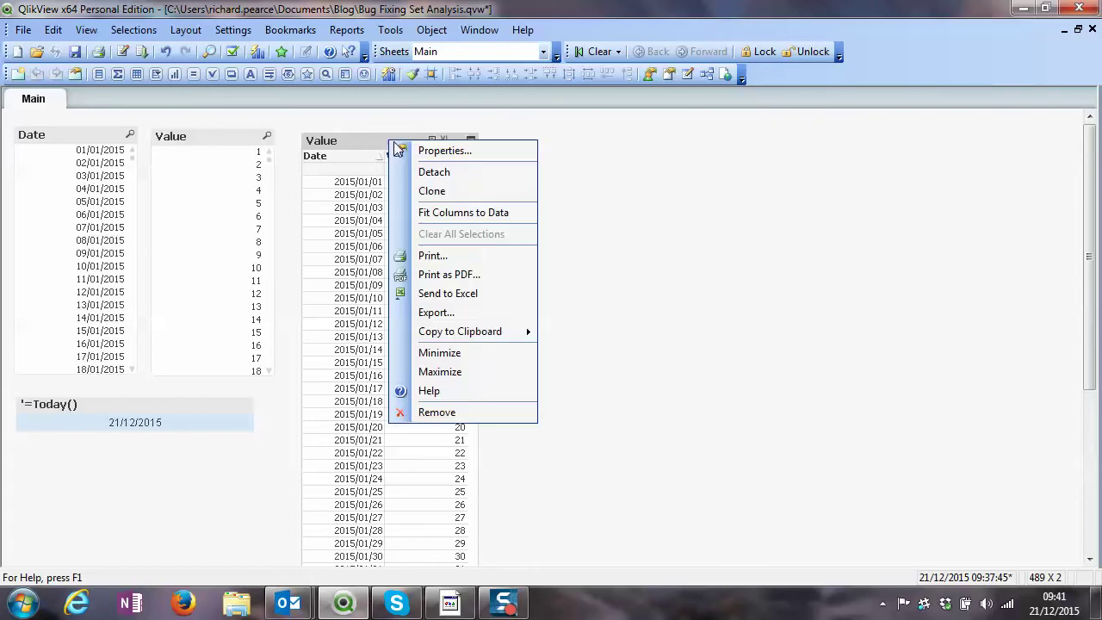
pyautogui.click(476, 155)
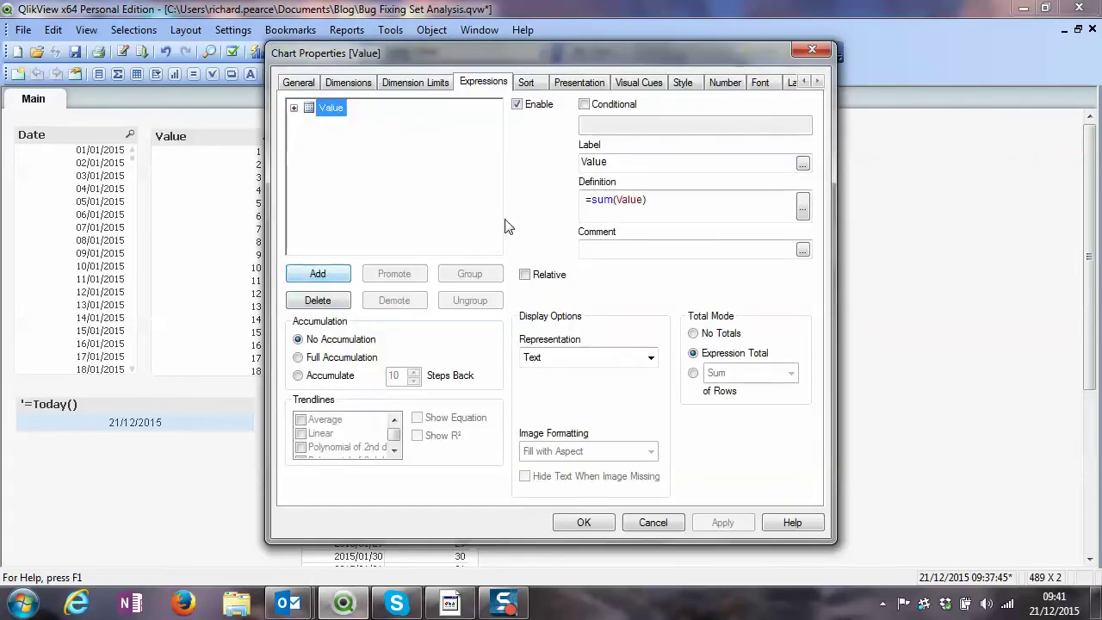
# Duplicate the sum(Value) expression and open the copy's definition for editing
pyautogui.rightClick(321, 110)
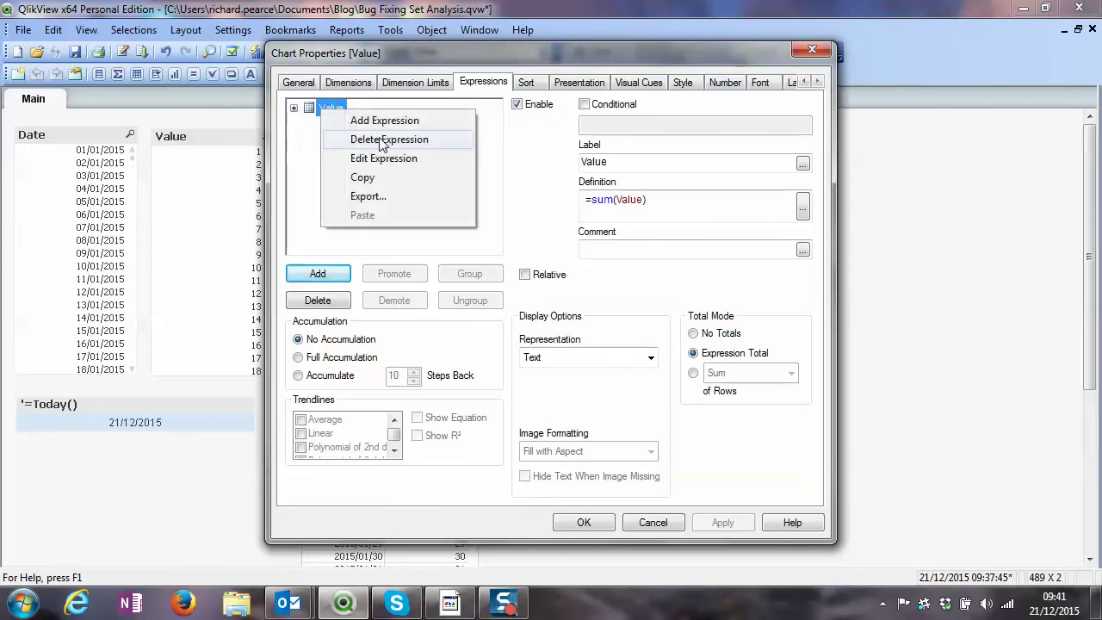
pyautogui.click(381, 178)
pyautogui.rightClick(334, 140)
pyautogui.click(383, 167)
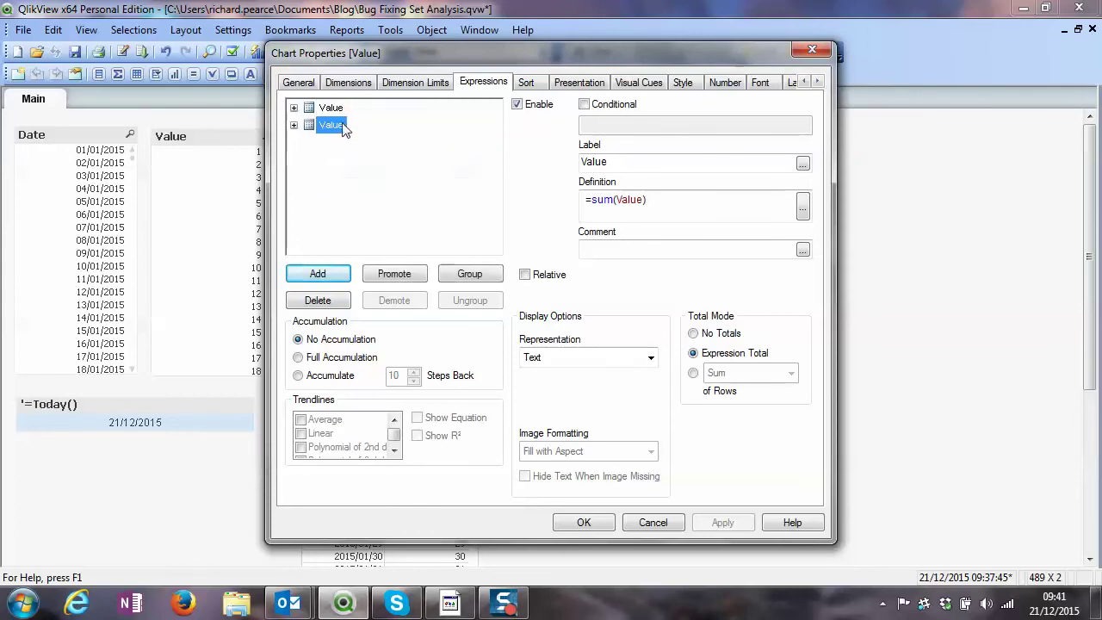
pyautogui.click(616, 201)
# In the full expression editor, insert the set-analysis modifier {<Date={'21/12/2015'}>} inside the sum
pyautogui.click(804, 205)
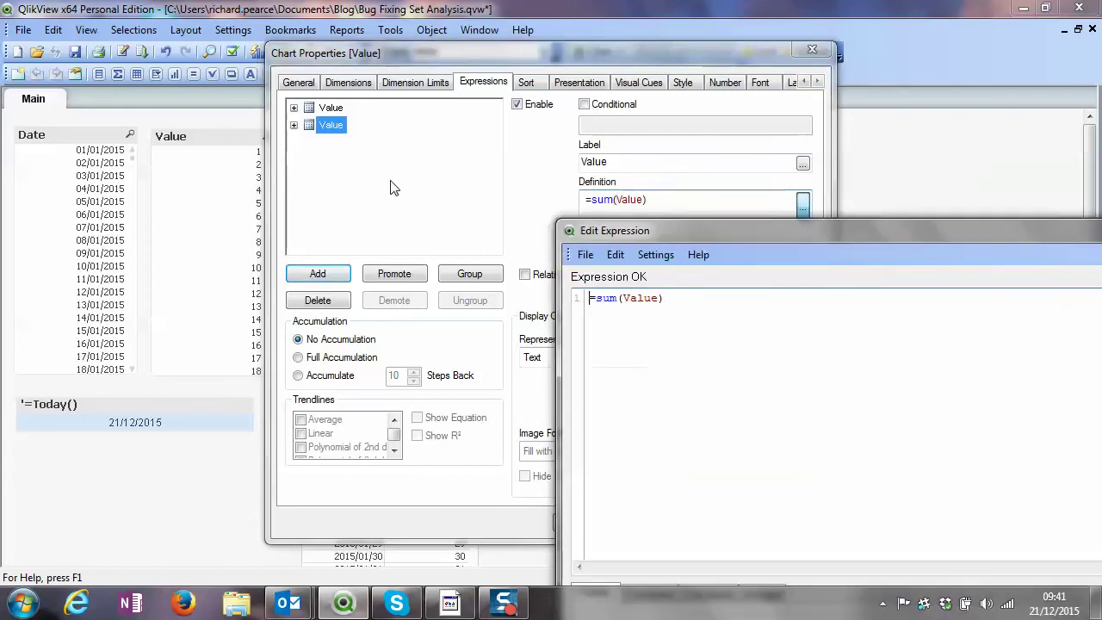
pyautogui.moveTo(677, 226); pyautogui.dragTo(233, 78)
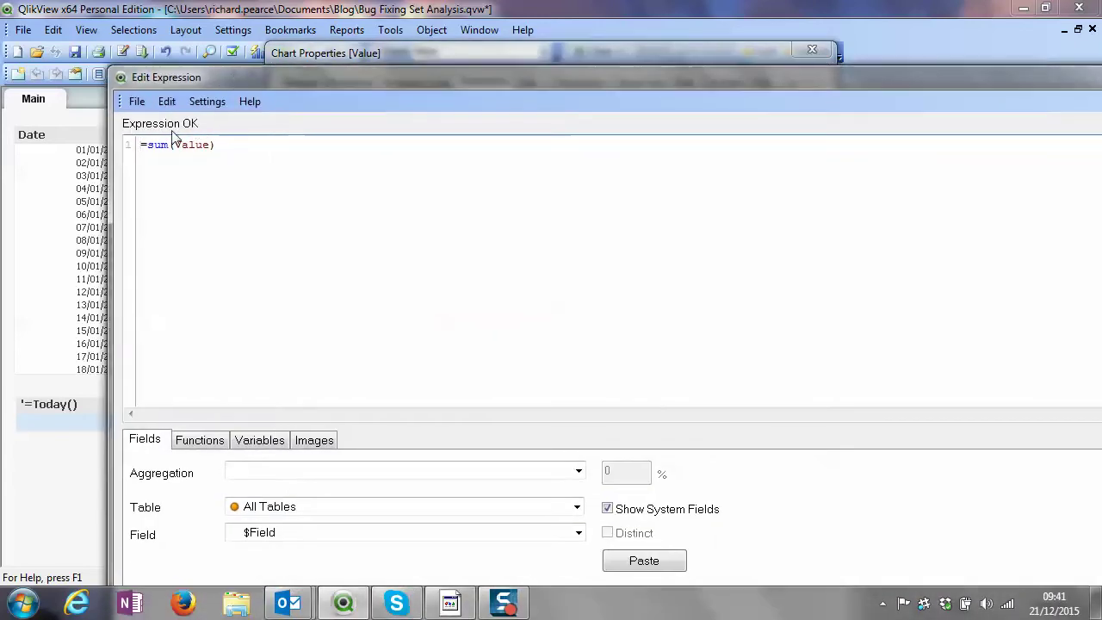
pyautogui.moveTo(159, 77); pyautogui.dragTo(261, 115)
pyautogui.click(285, 185)
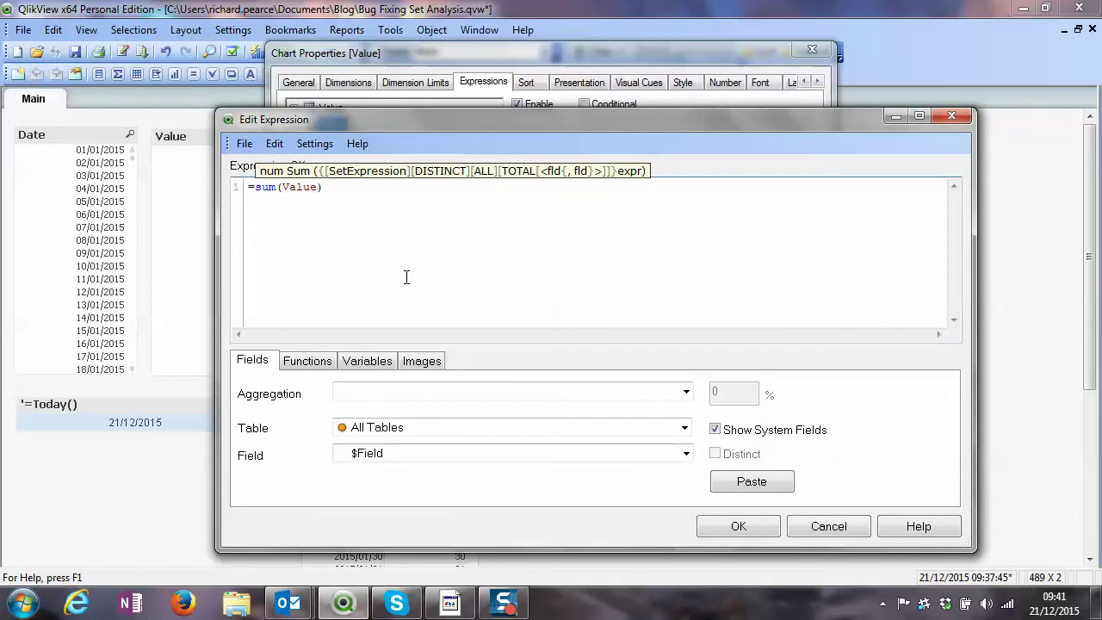
pyautogui.write('{}')
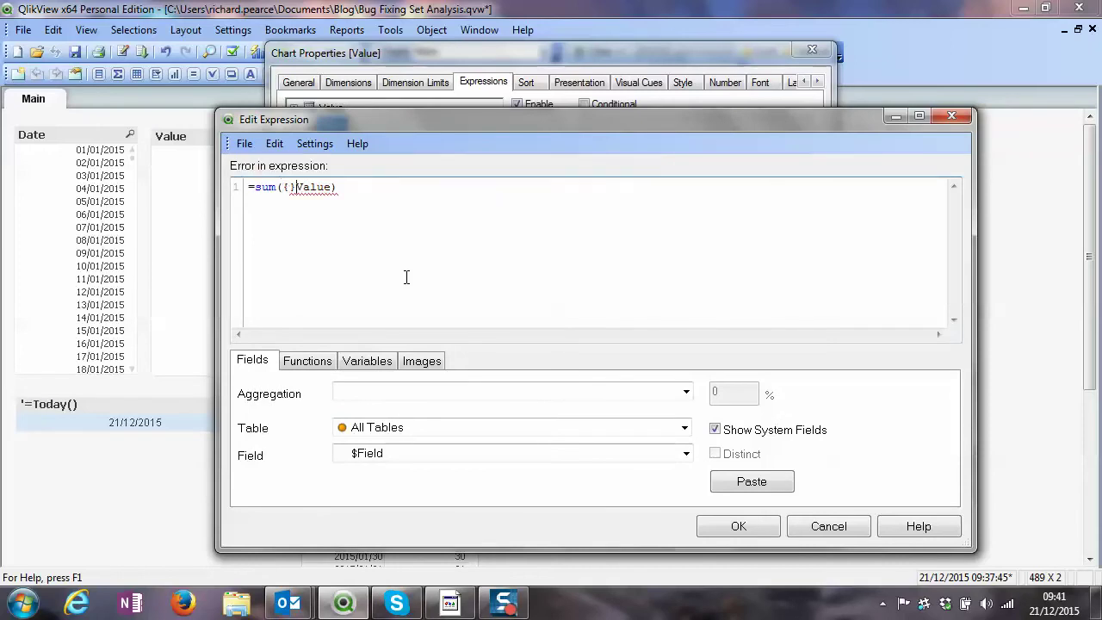
pyautogui.write('<>')
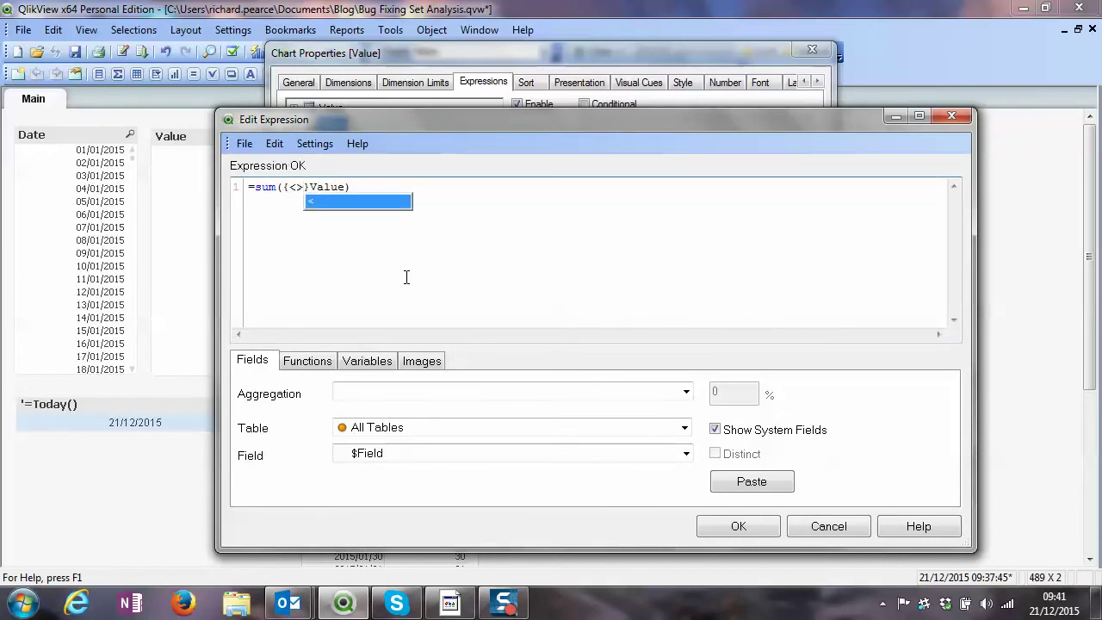
pyautogui.press('Left')
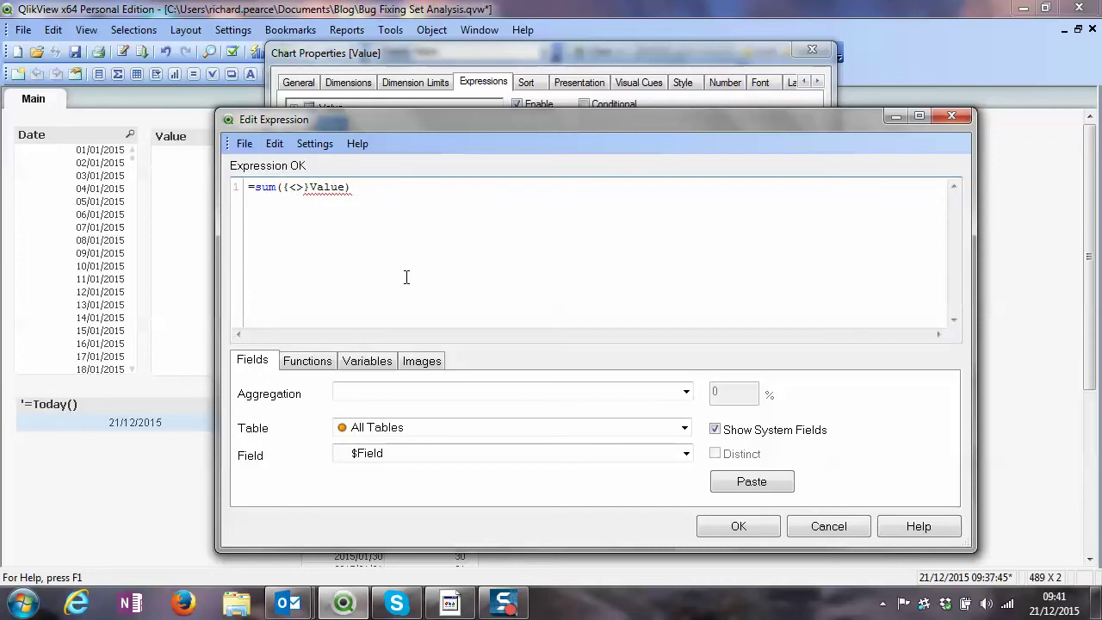
pyautogui.write('Date')
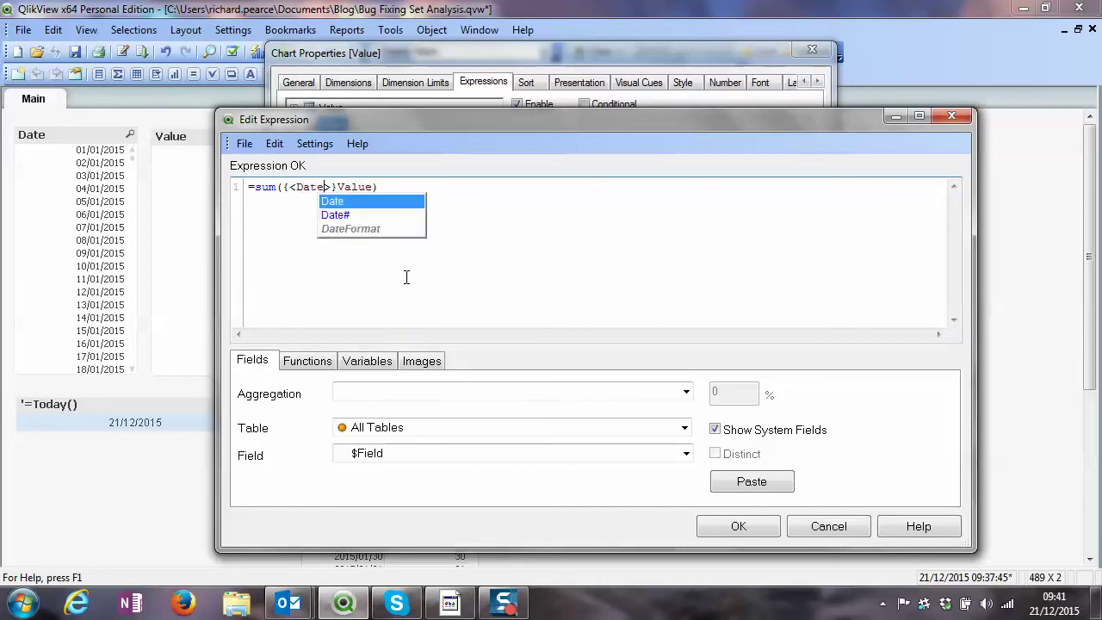
pyautogui.write('=')
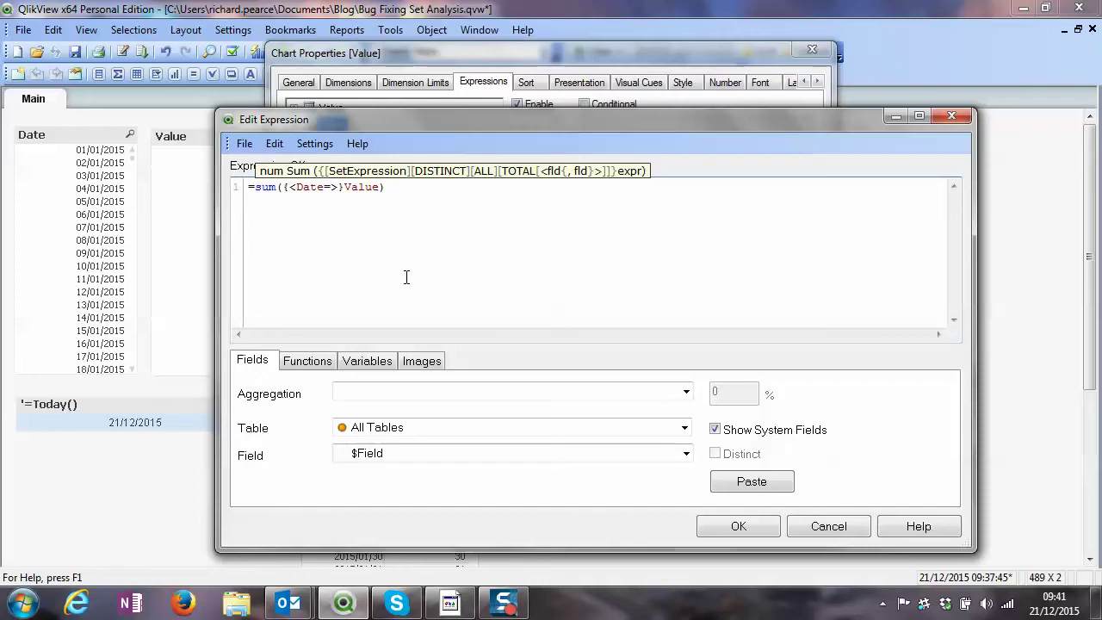
pyautogui.write('{}')
pyautogui.write("''")
pyautogui.write('21')
pyautogui.write('/')
pyautogui.write('12')
pyautogui.write('/')
pyautogui.write('20')
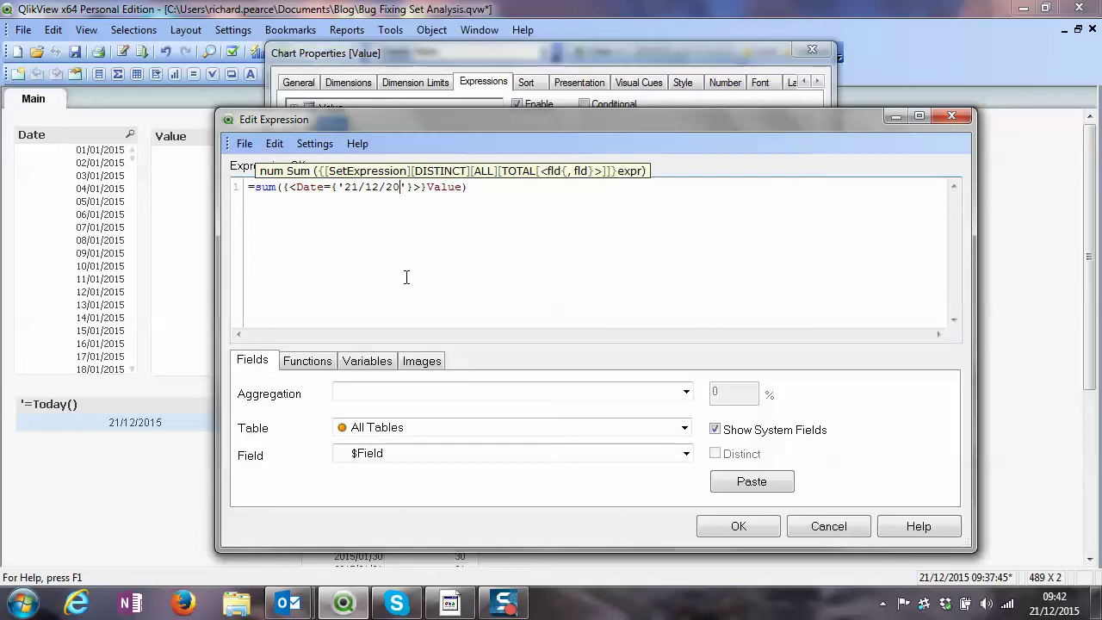
pyautogui.write('15')
# Apply the Date-filtered expression, then briefly disable and re-enable the original sum(Value) to compare
pyautogui.click(737, 526)
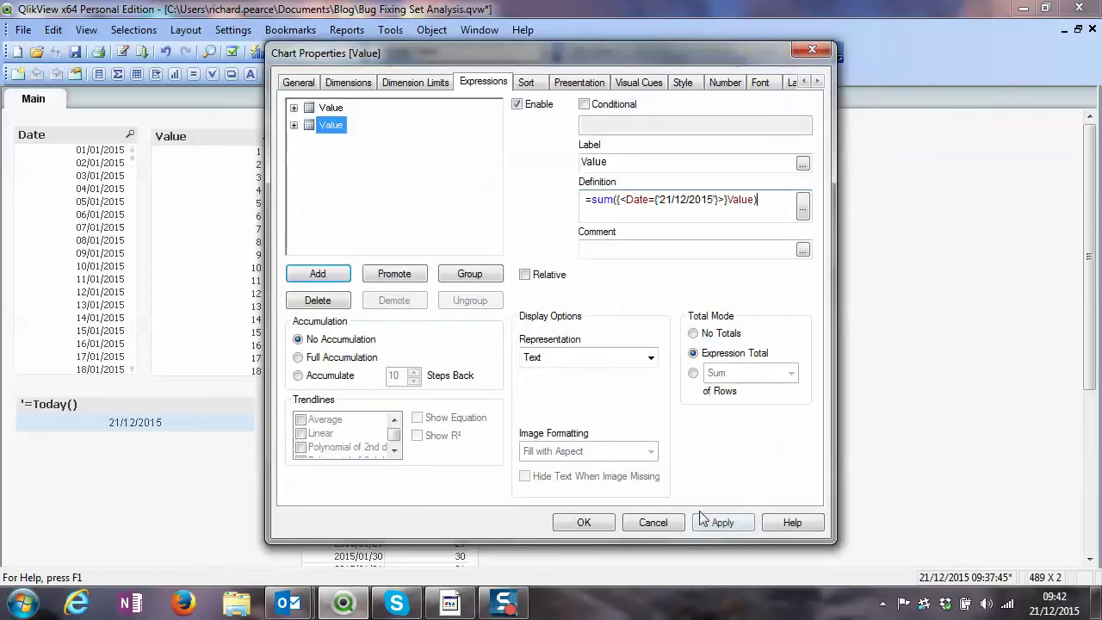
pyautogui.click(723, 522)
pyautogui.moveTo(424, 48); pyautogui.dragTo(761, 47)
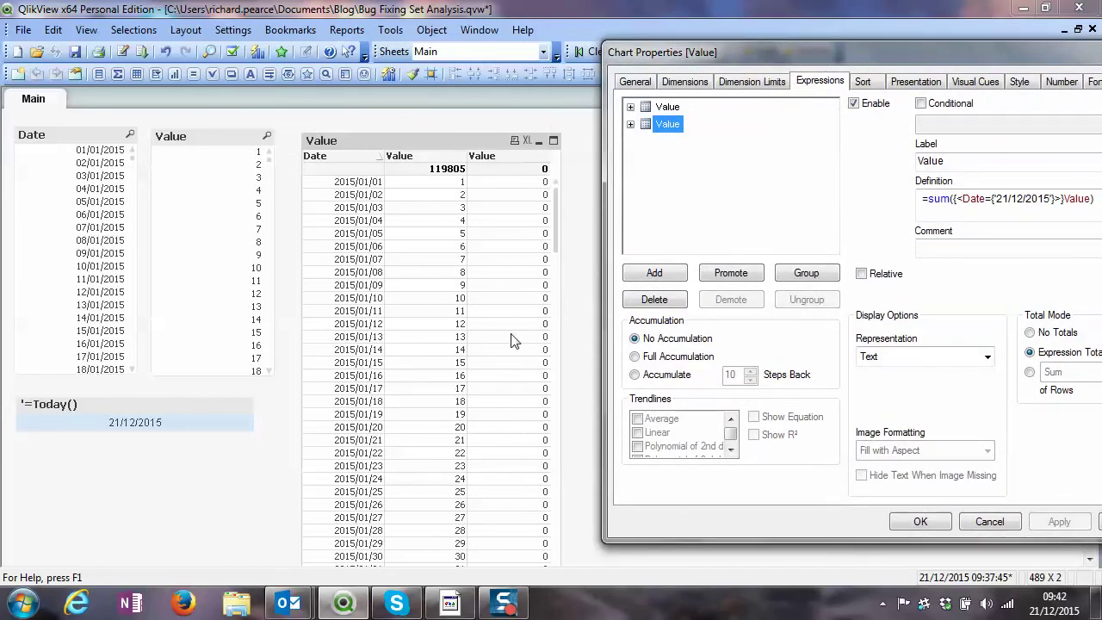
pyautogui.click(661, 107)
pyautogui.click(854, 103)
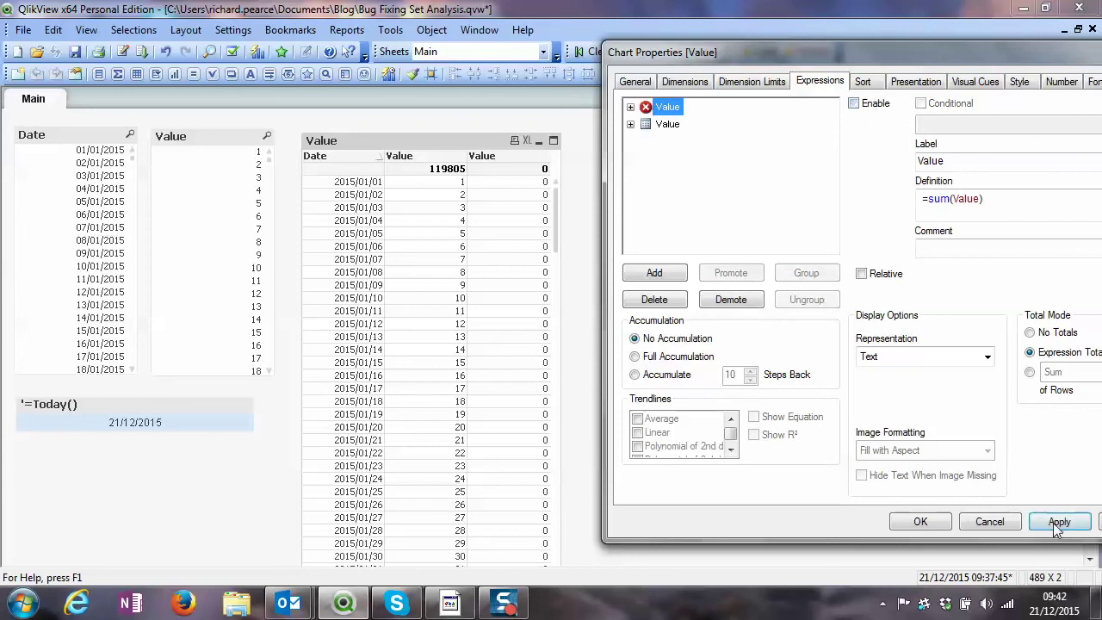
pyautogui.click(1056, 522)
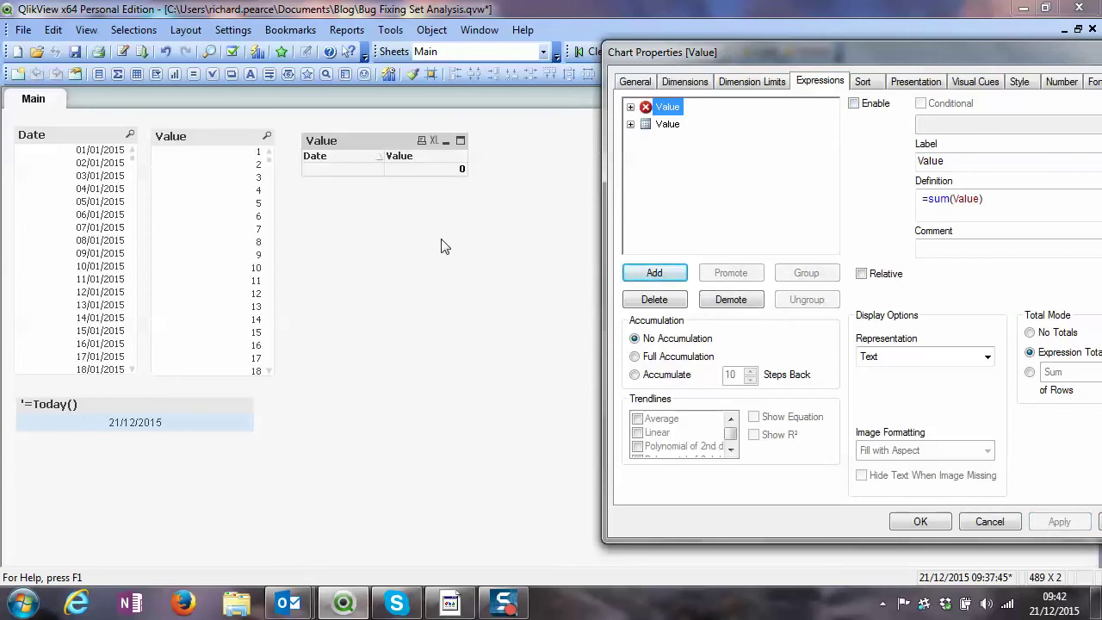
pyautogui.click(880, 105)
pyautogui.click(1052, 523)
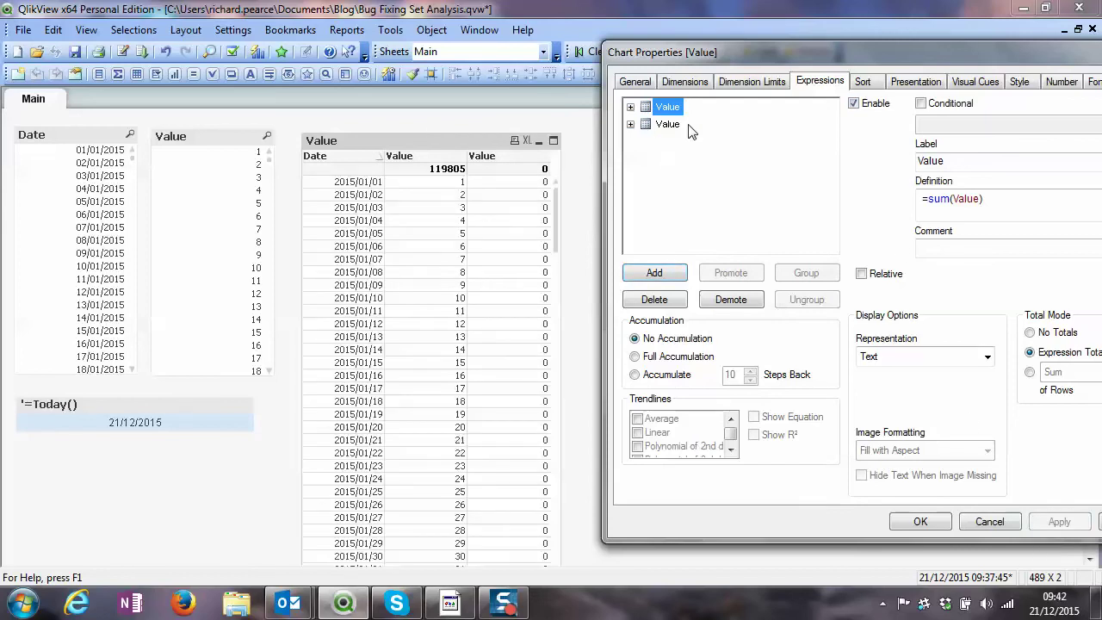
# Delete the Date-filtered expression's label, apply, and close Chart Properties
pyautogui.click(656, 124)
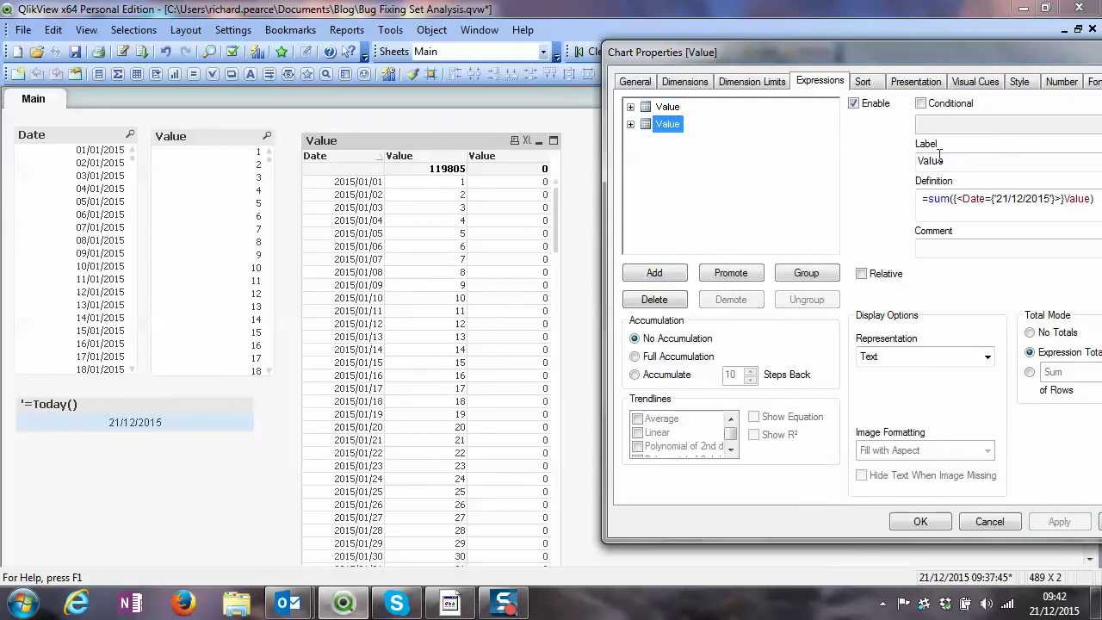
pyautogui.click(659, 108)
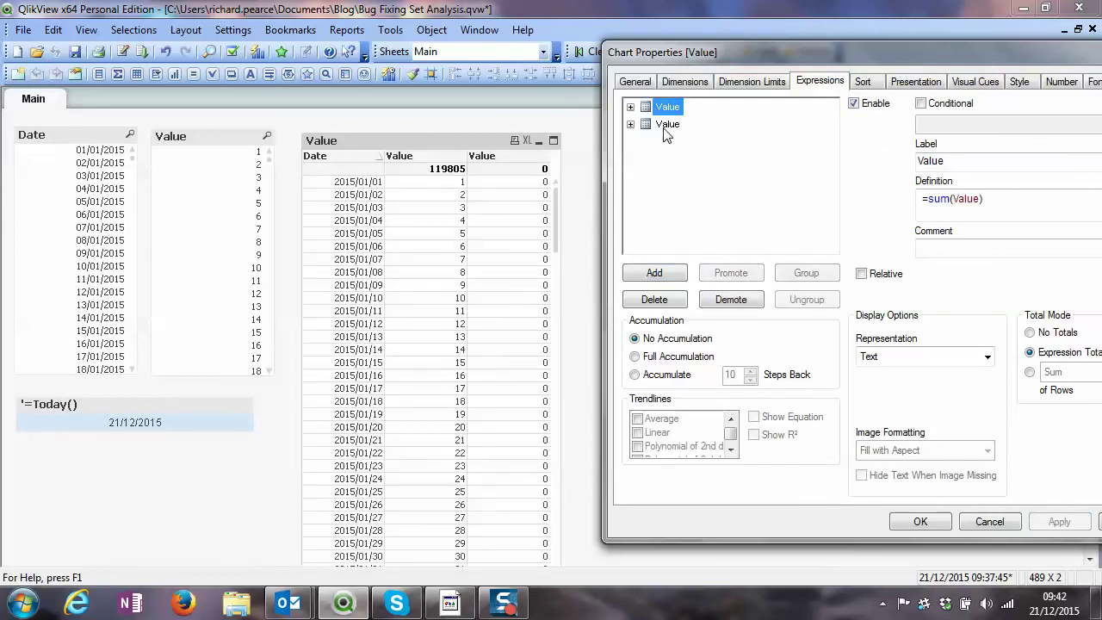
pyautogui.click(665, 127)
pyautogui.moveTo(942, 162); pyautogui.dragTo(818, 175)
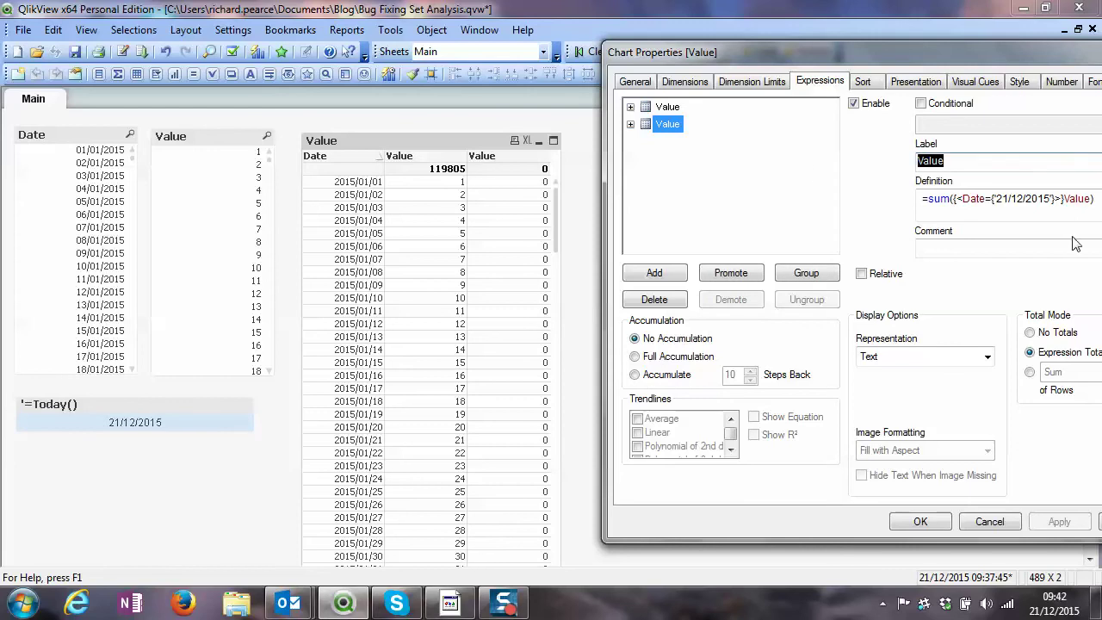
pyautogui.press('Delete')
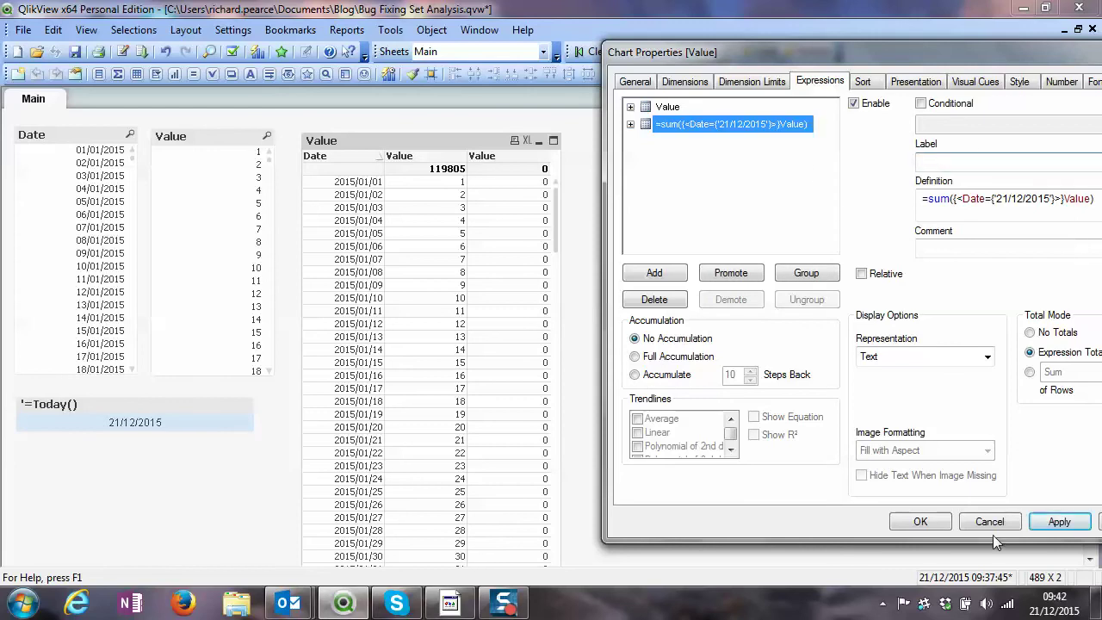
pyautogui.click(1058, 522)
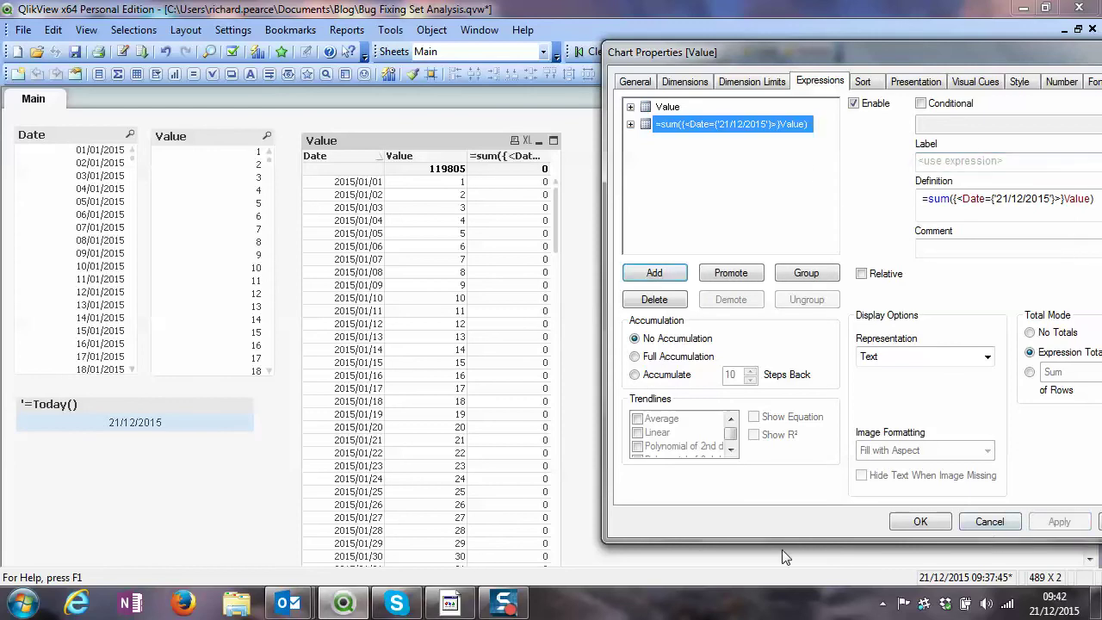
pyautogui.click(920, 523)
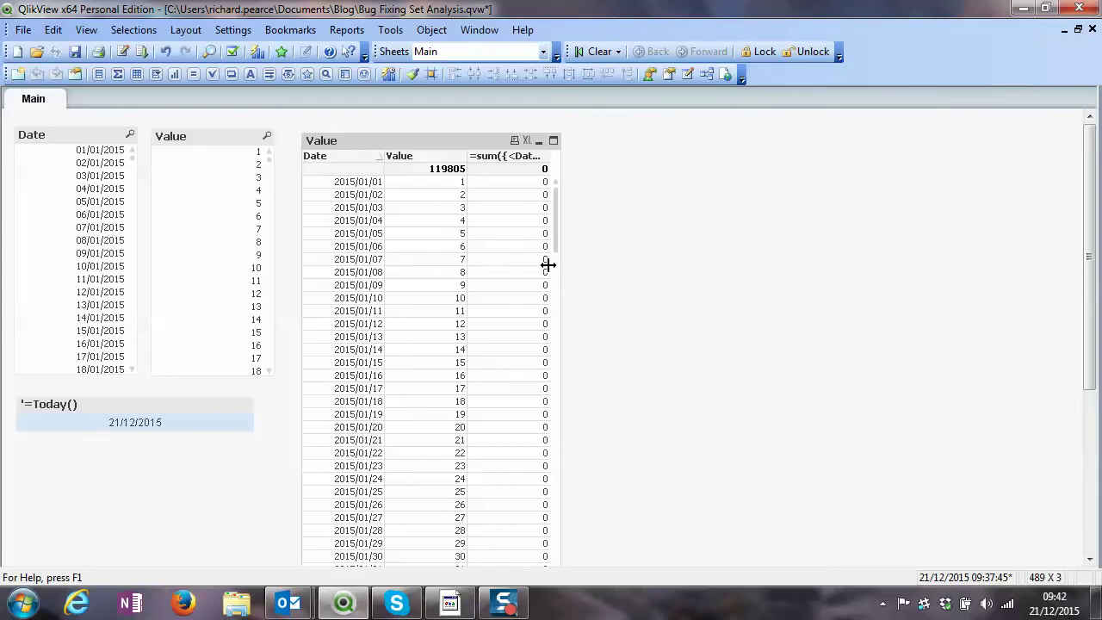
# Widen the formula column to show the full expression, and search the Date list for 21/12
pyautogui.moveTo(548, 264); pyautogui.dragTo(799, 266)
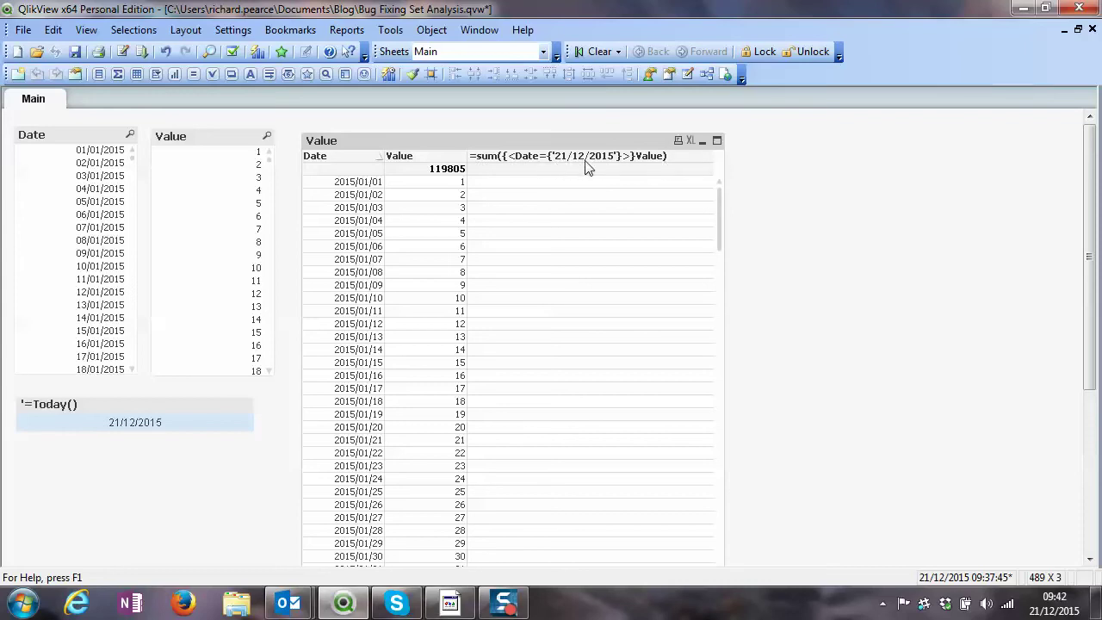
pyautogui.moveTo(132, 161); pyautogui.dragTo(133, 255)
pyautogui.click(130, 134)
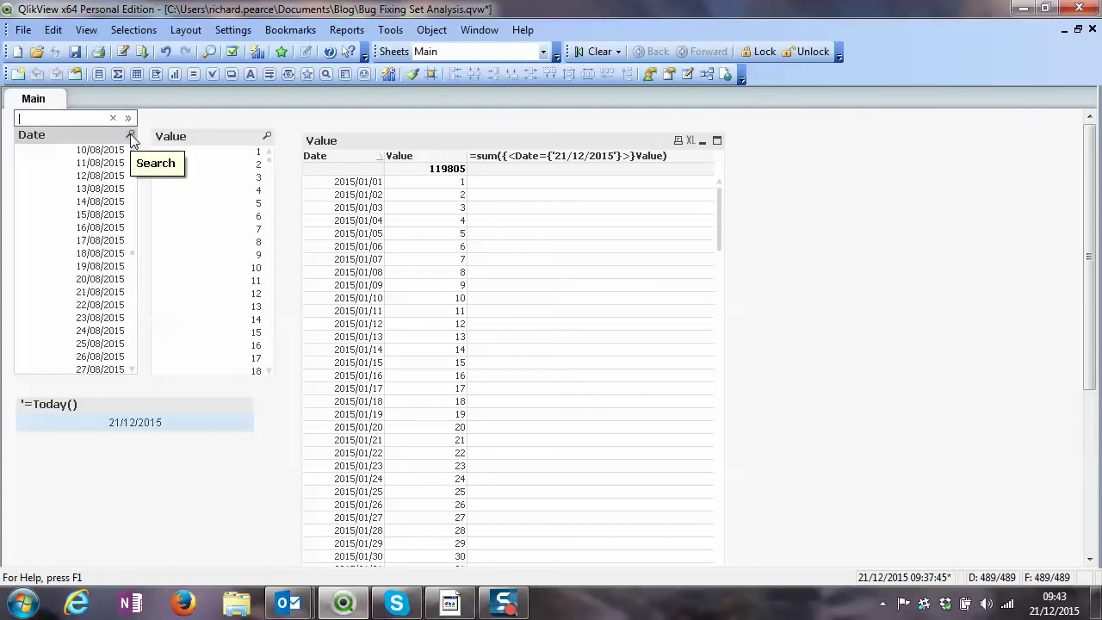
pyautogui.write('121')
pyautogui.press('BackSpace')
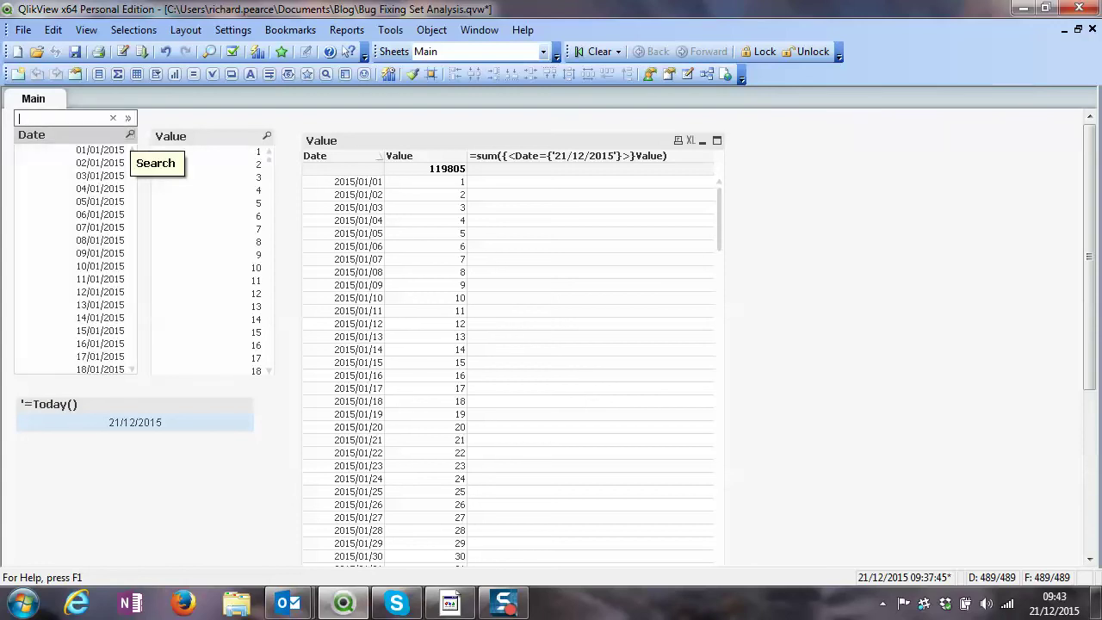
pyautogui.write('21/12')
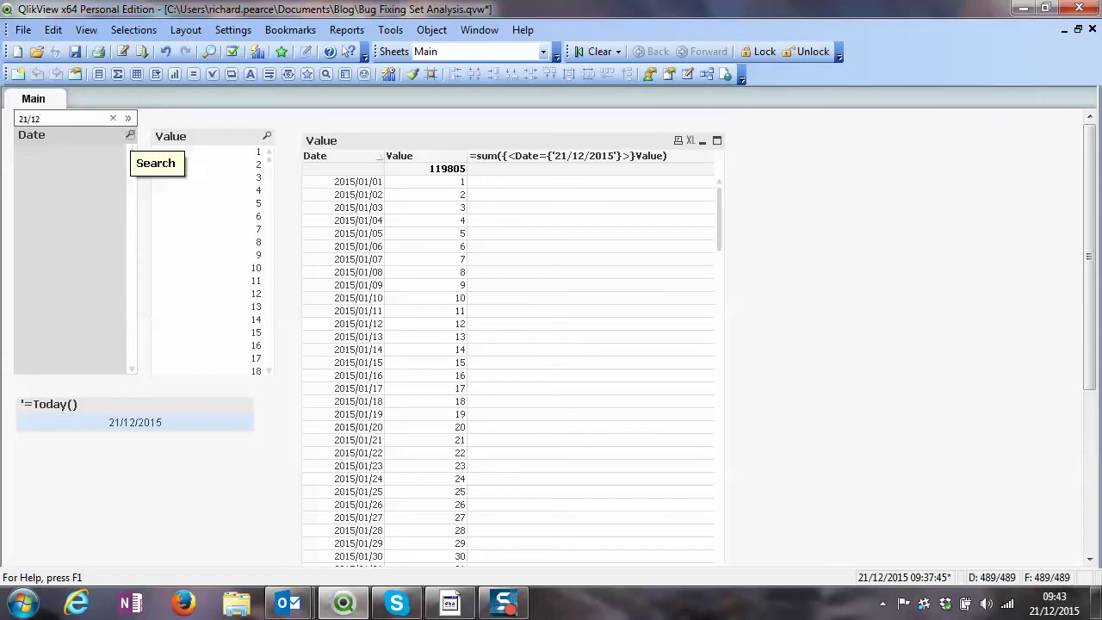
pyautogui.press('BackSpace')
pyautogui.press('BackSpace')
pyautogui.press('BackSpace')
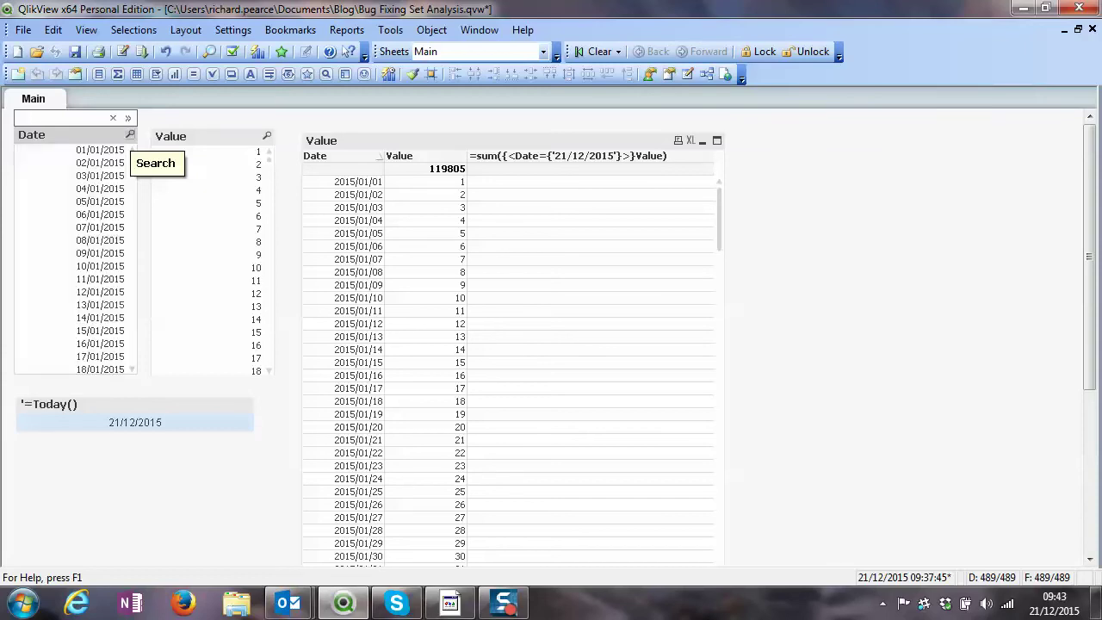
# Select 21/12/2015 in the Date list box to check its total, then clear the selection
pyautogui.moveTo(133, 165); pyautogui.dragTo(134, 306)
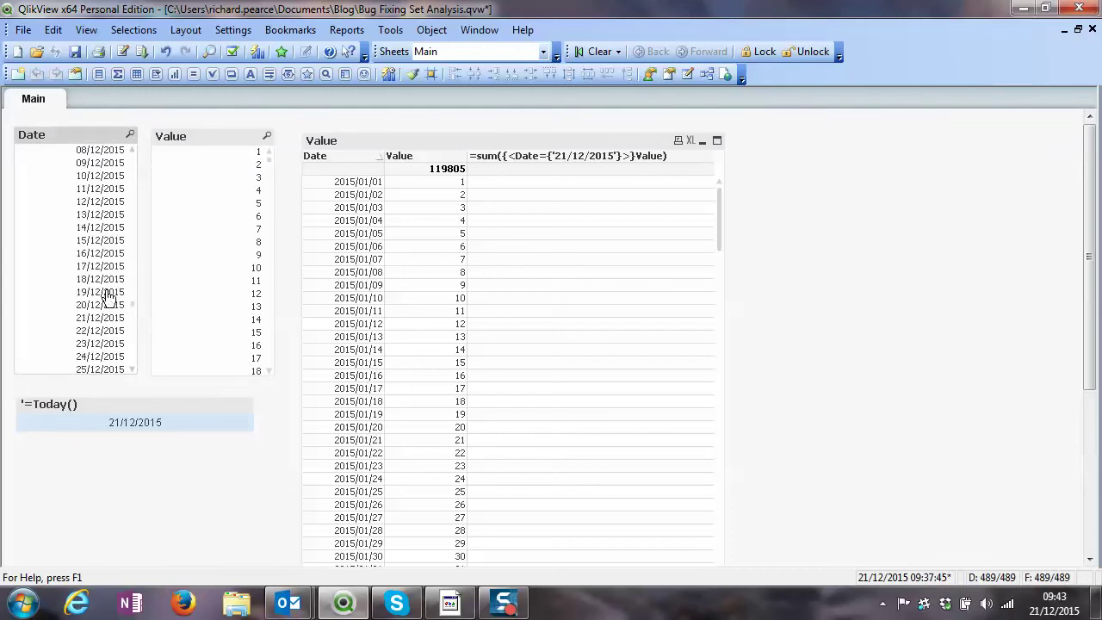
pyautogui.click(119, 318)
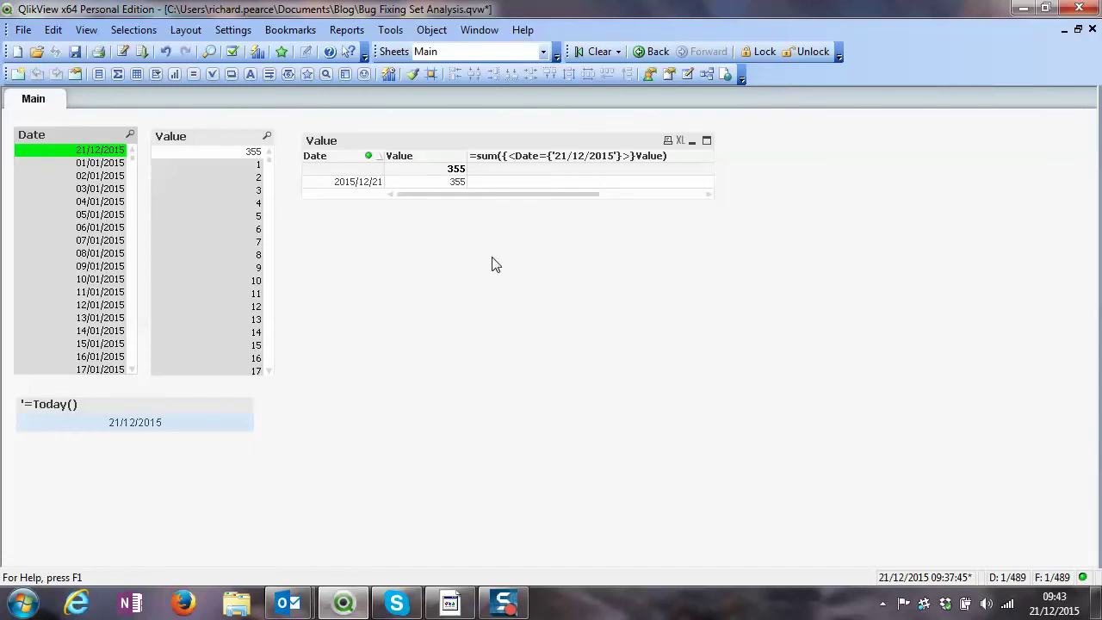
pyautogui.click(101, 153)
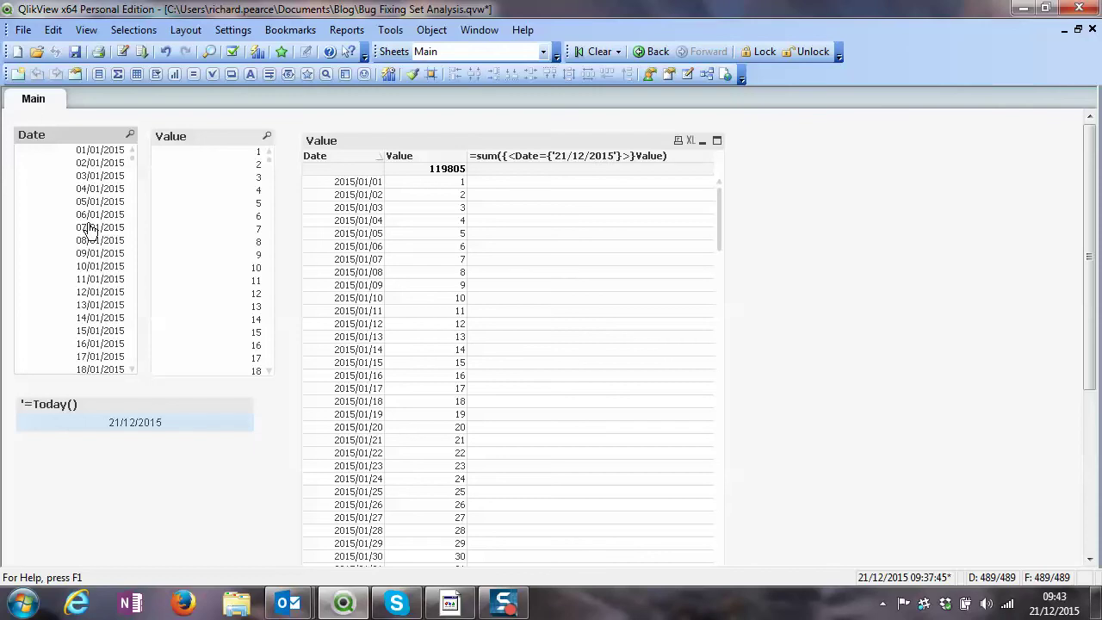
pyautogui.rightClick(100, 135)
pyautogui.click(155, 145)
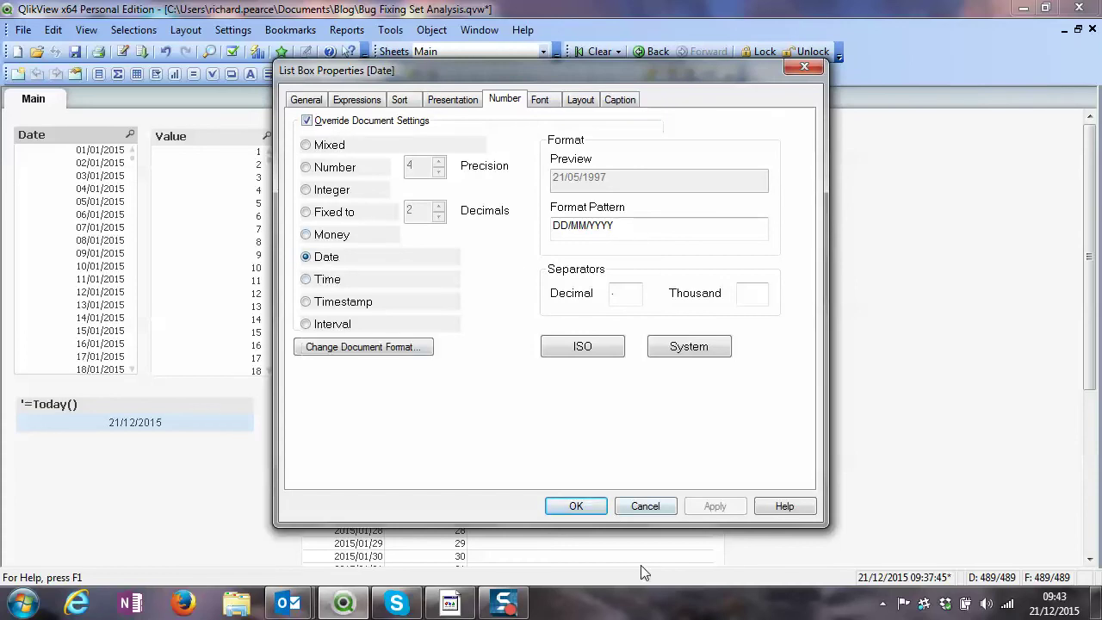
pyautogui.click(575, 507)
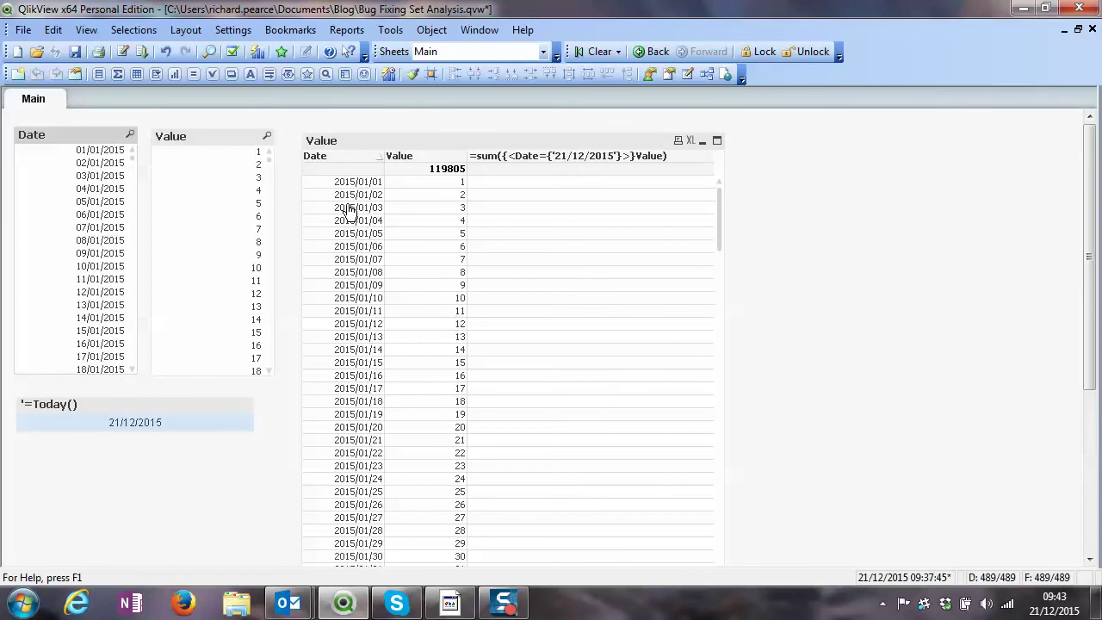
pyautogui.click(706, 76)
pyautogui.rightClick(562, 288)
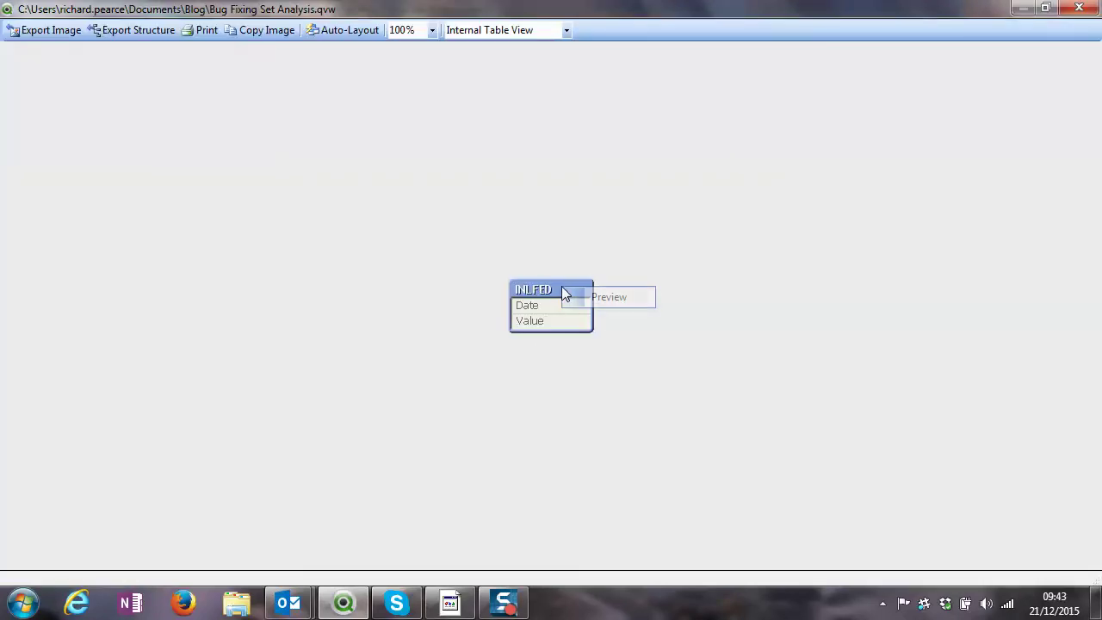
pyautogui.click(603, 299)
pyautogui.moveTo(628, 344); pyautogui.dragTo(465, 78)
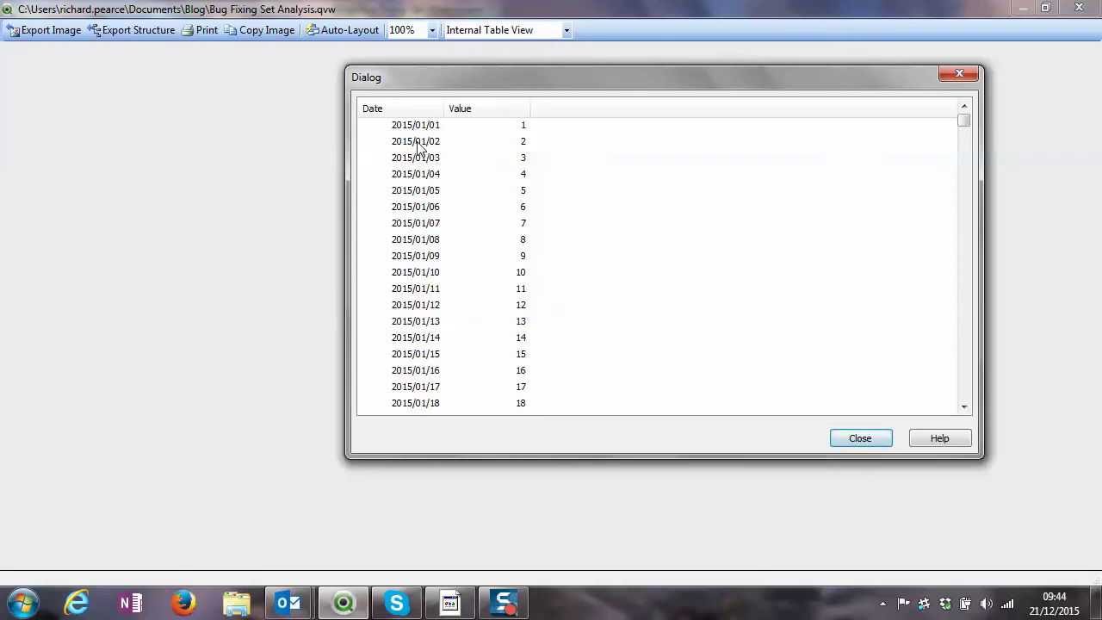
pyautogui.click(872, 441)
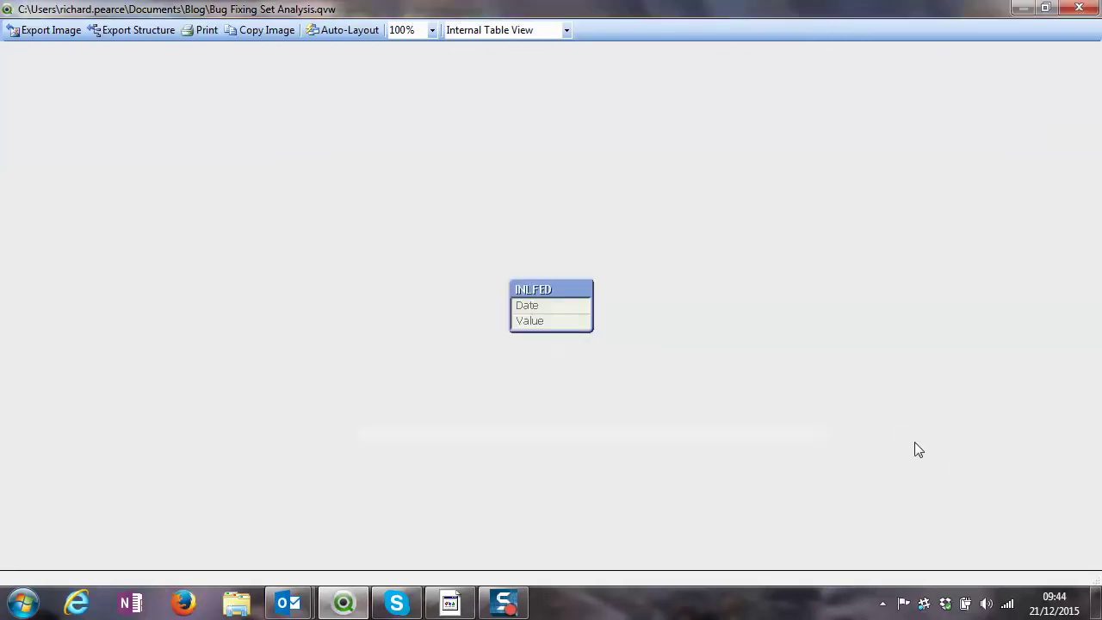
pyautogui.click(1078, 7)
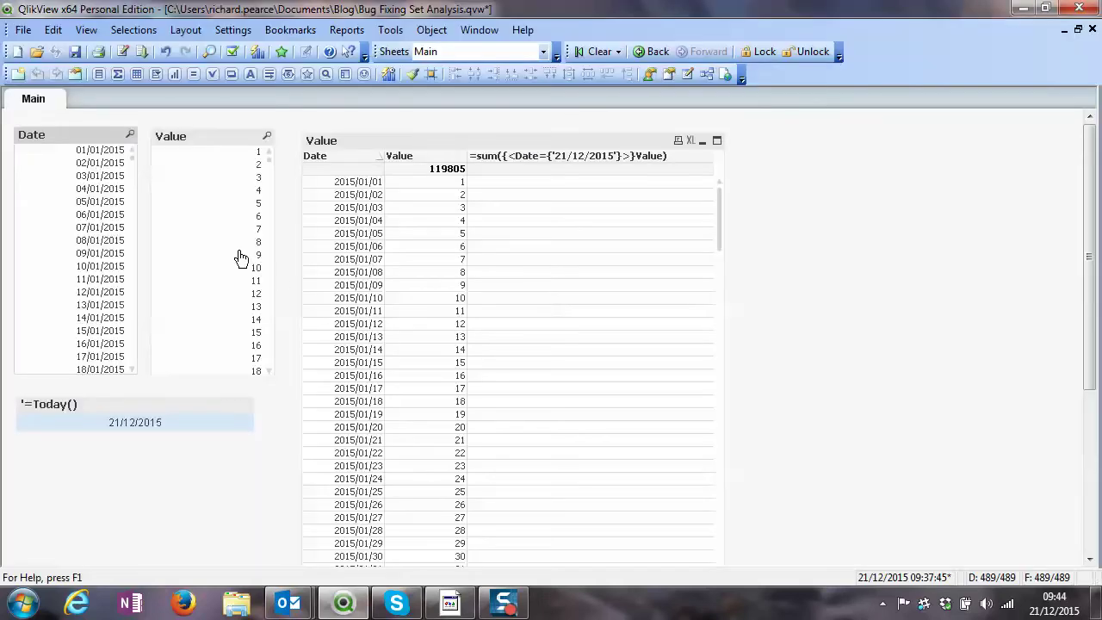
# Open the Value table's properties and start editing the set-analysis expression's definition
pyautogui.rightClick(424, 143)
pyautogui.click(459, 152)
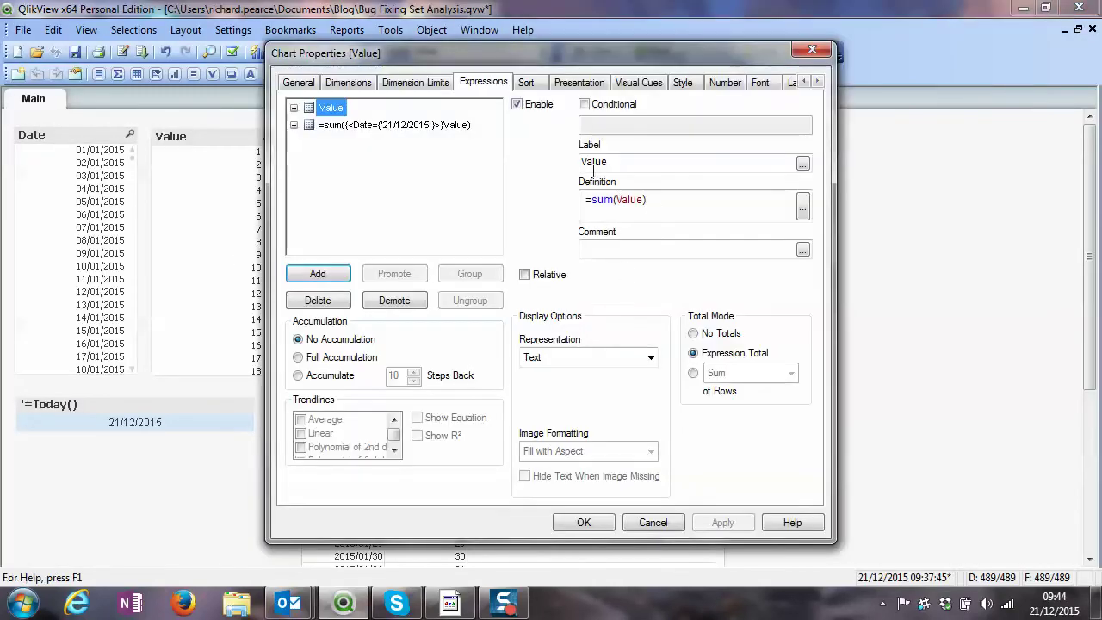
pyautogui.click(420, 127)
pyautogui.click(671, 201)
# Rewrite the date as '2015/12/21', apply and close, then widen the table to show the result
pyautogui.moveTo(714, 200); pyautogui.dragTo(665, 203)
pyautogui.click(671, 202)
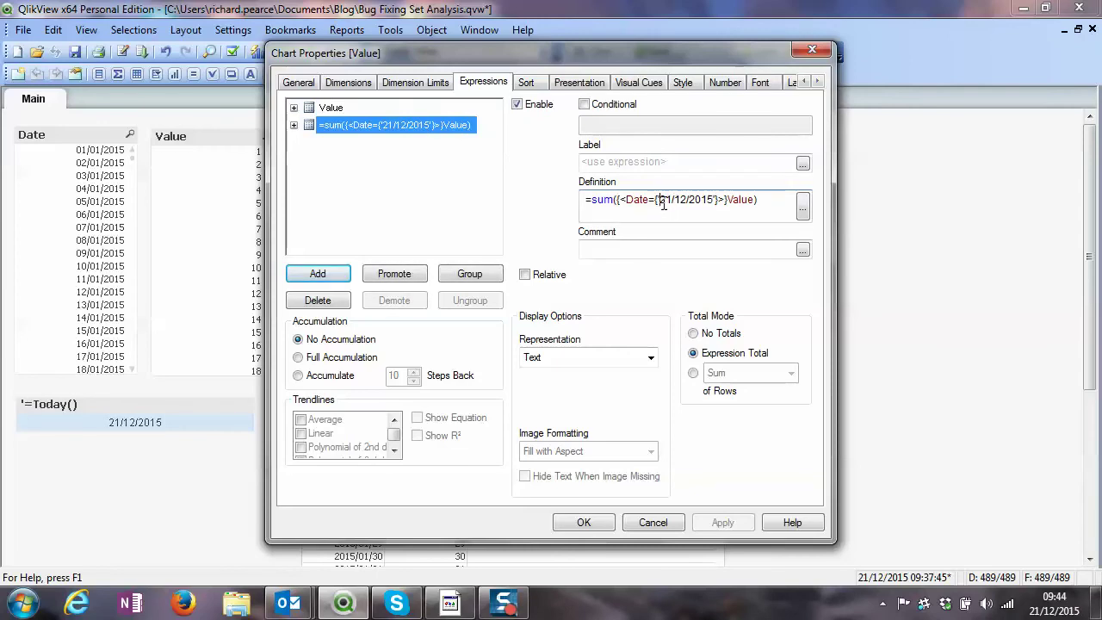
pyautogui.press('Delete')
pyautogui.press('Delete')
pyautogui.write('2015')
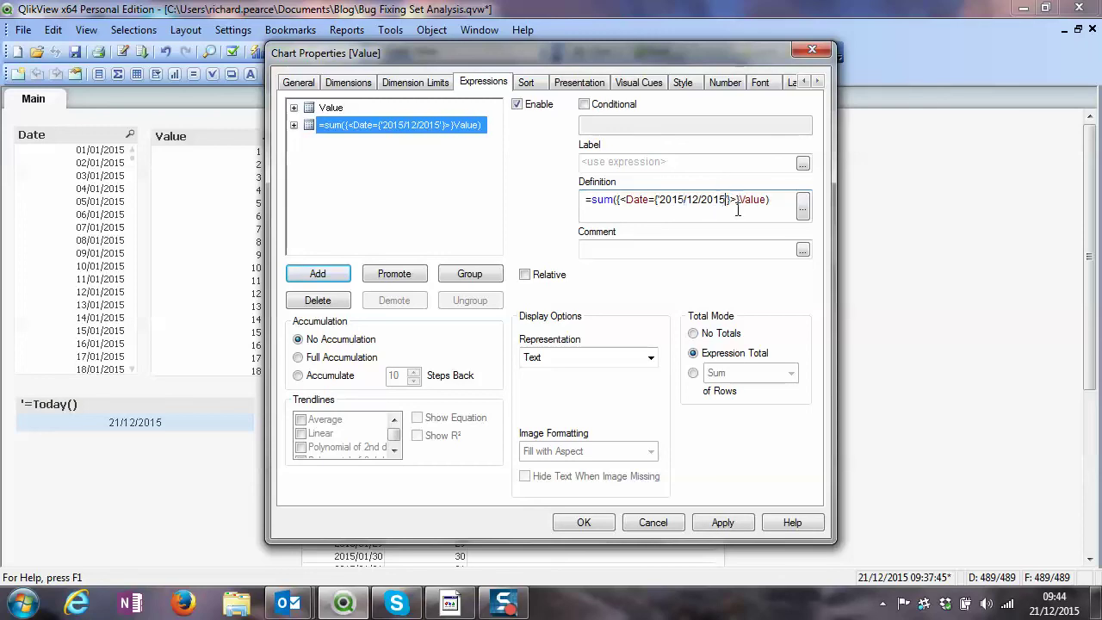
pyautogui.press('Right')
pyautogui.press('Right')
pyautogui.press('Right')
pyautogui.press('Right')
pyautogui.press('Delete')
pyautogui.press('Delete')
pyautogui.press('Delete')
pyautogui.press('Delete')
pyautogui.write('21')
pyautogui.click(722, 522)
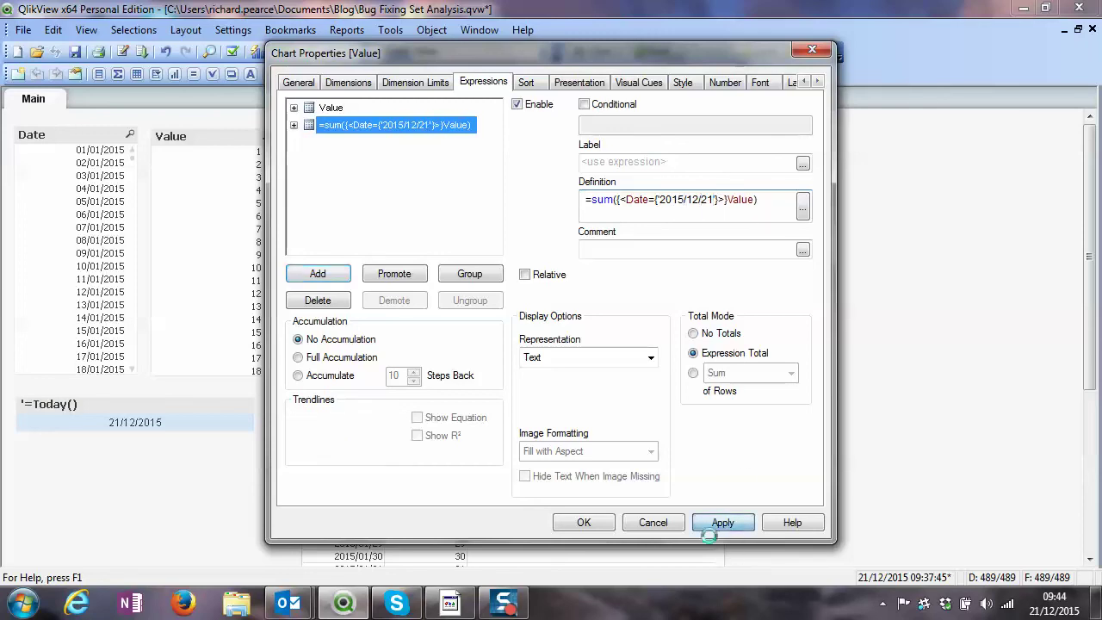
pyautogui.click(584, 522)
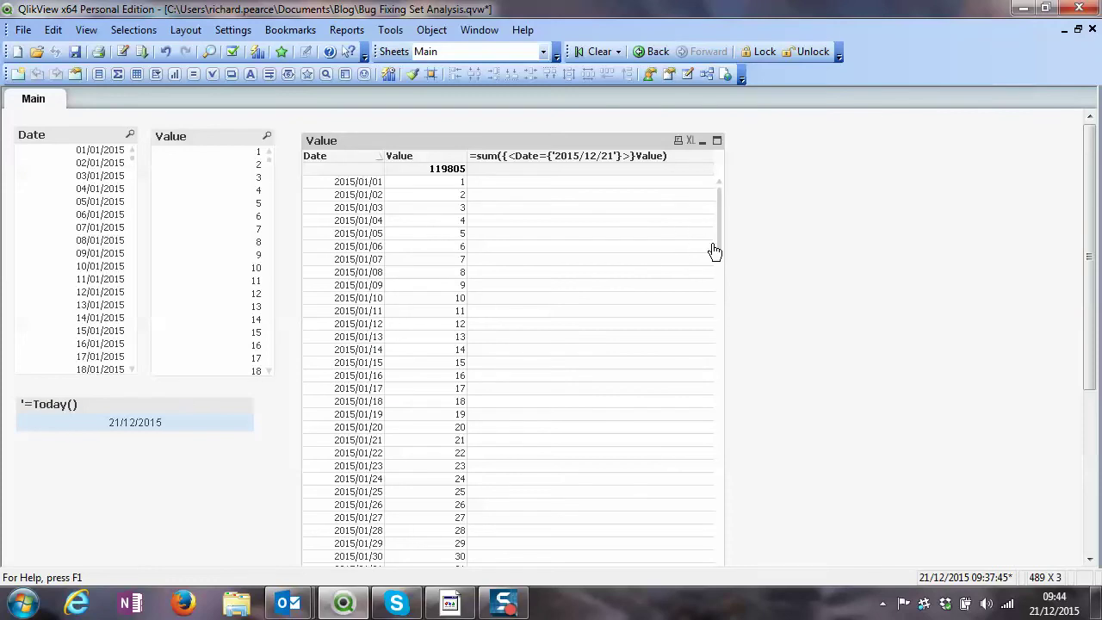
pyautogui.moveTo(724, 242); pyautogui.dragTo(807, 246)
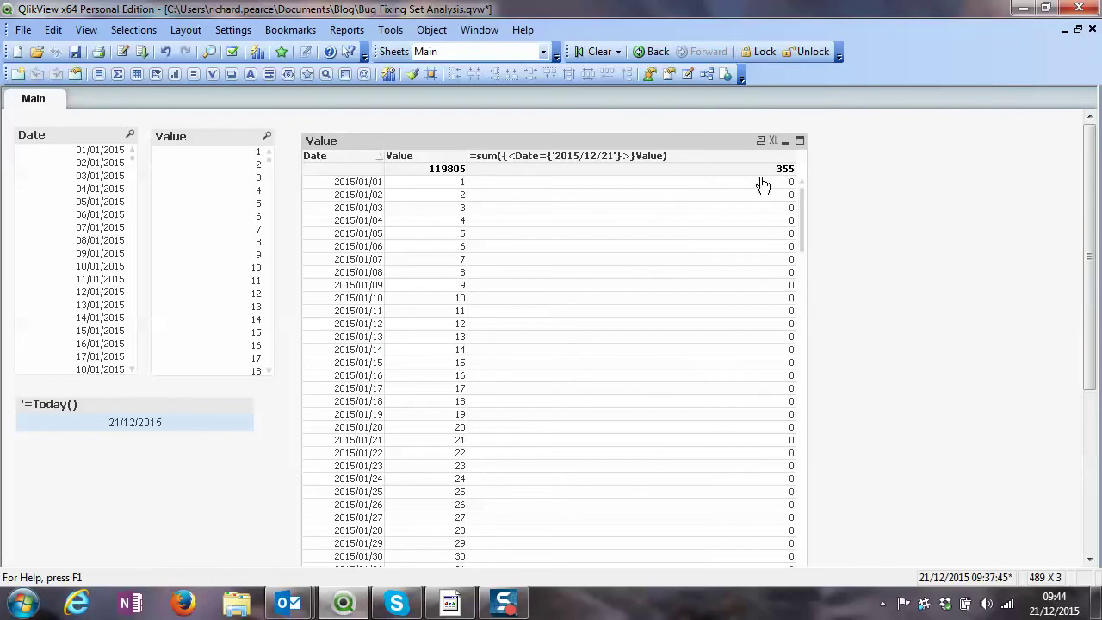
# Disable the plain sum(Value) expression and apply, leaving only the 2015/12/21 row at 355
pyautogui.rightClick(620, 137)
pyautogui.click(654, 147)
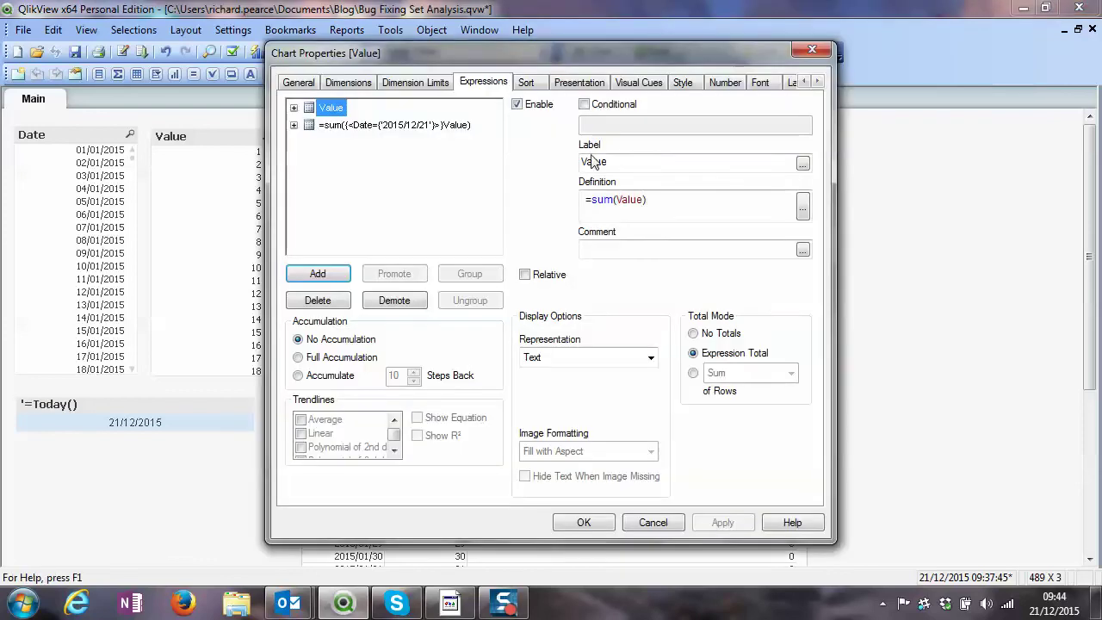
pyautogui.moveTo(430, 54); pyautogui.dragTo(230, 78)
pyautogui.click(1045, 171)
pyautogui.click(471, 539)
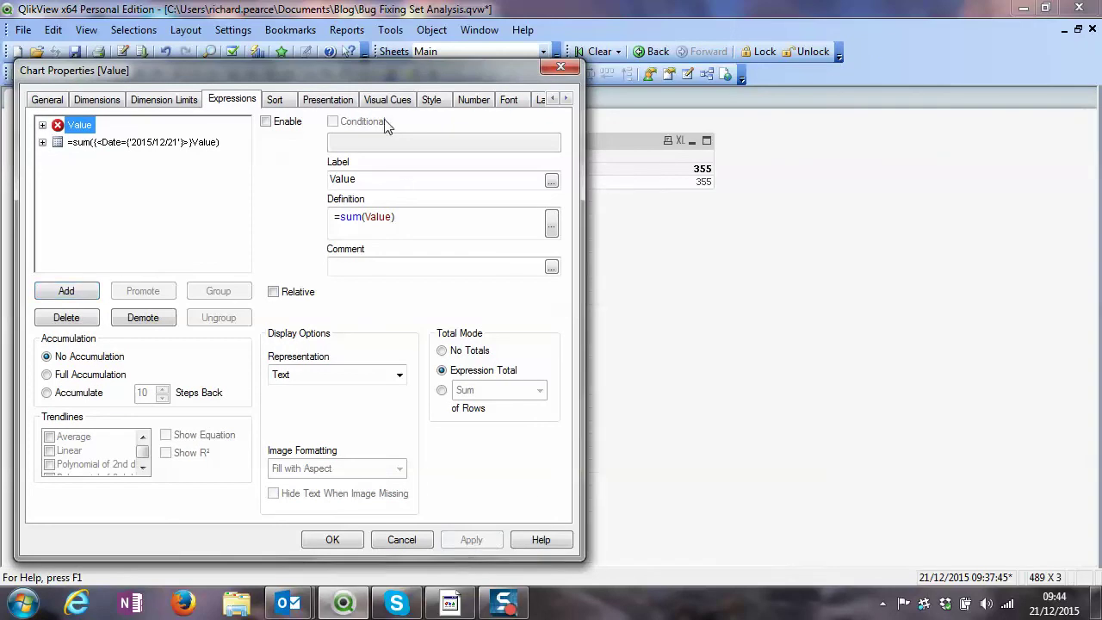
pyautogui.moveTo(385, 74); pyautogui.dragTo(655, 235)
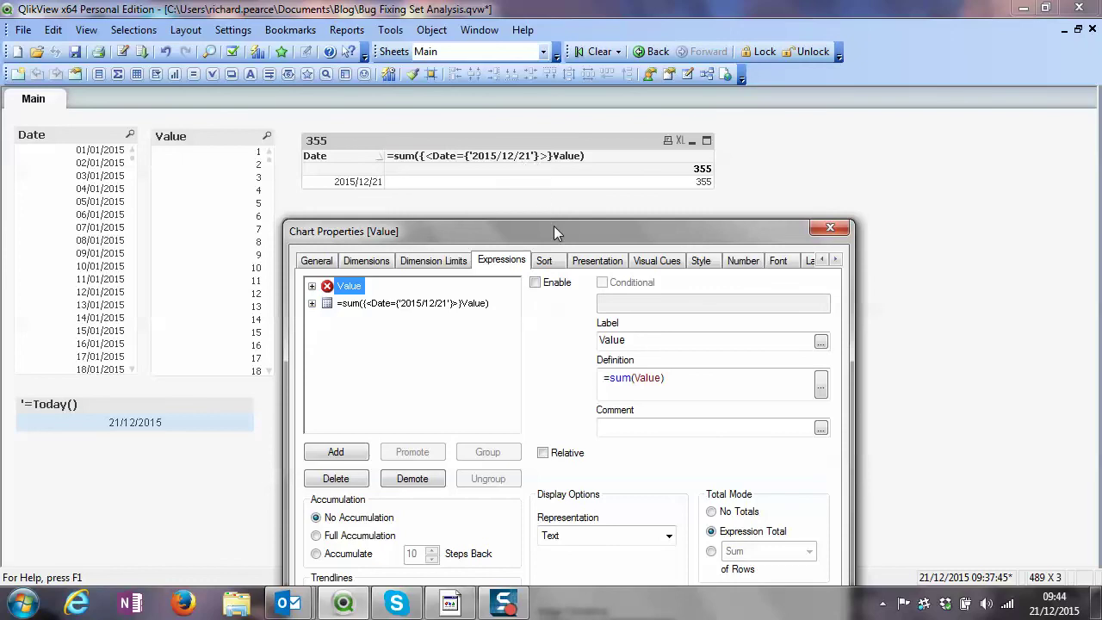
pyautogui.moveTo(556, 230); pyautogui.dragTo(529, 83)
# Copy the hardcoded 2015/12/21 expression and paste a duplicate into the expression list
pyautogui.click(361, 153)
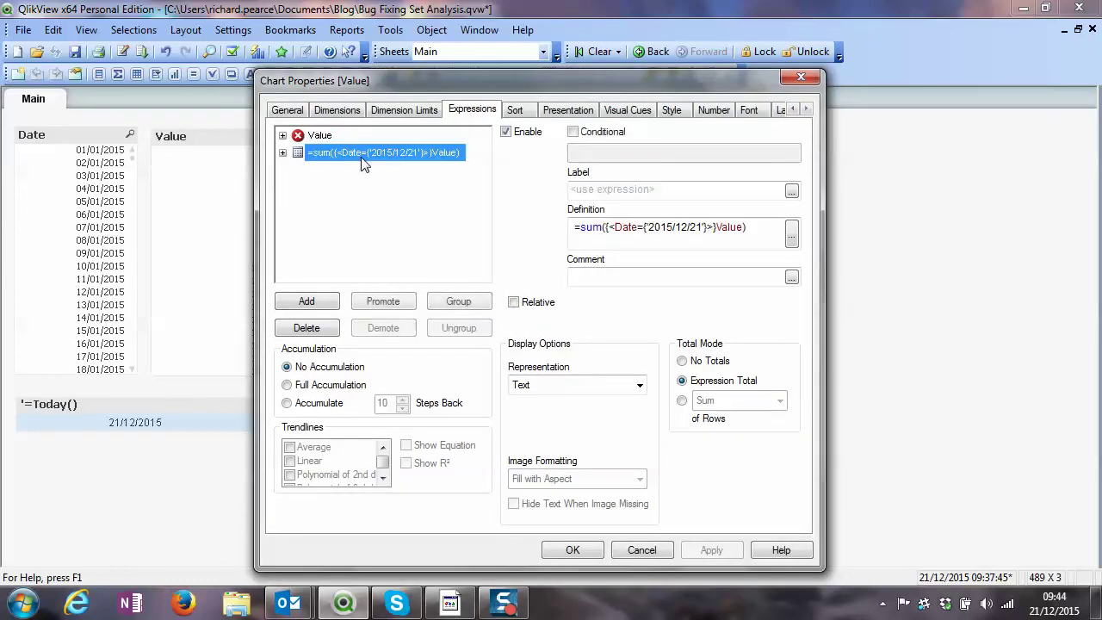
pyautogui.rightClick(362, 153)
pyautogui.click(403, 225)
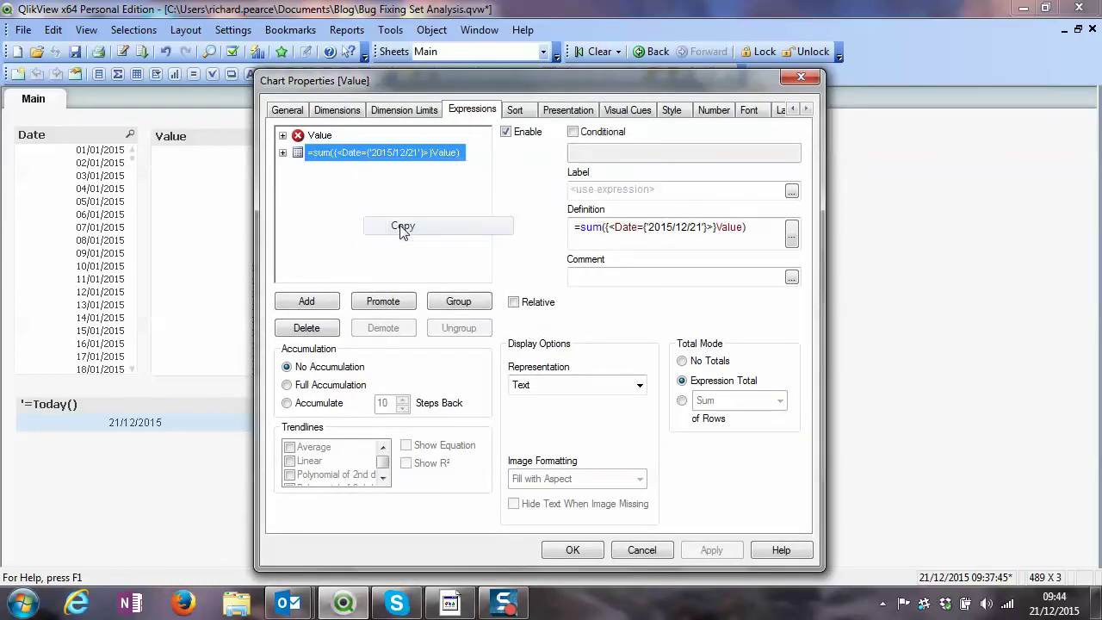
pyautogui.rightClick(365, 204)
pyautogui.click(403, 229)
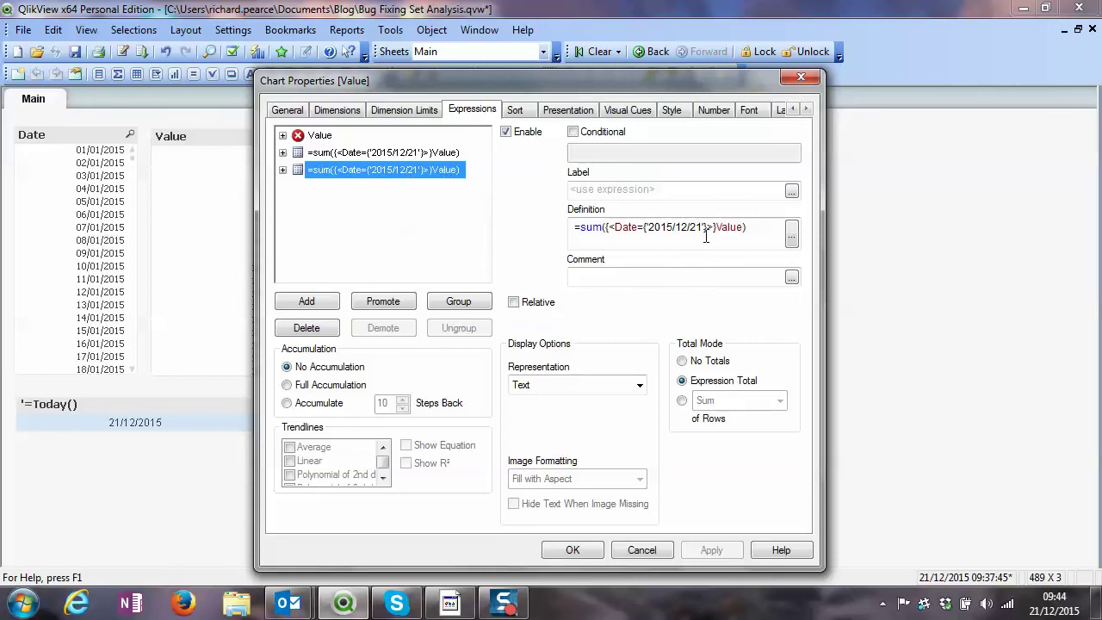
# Replace the duplicate's 2015/12/21 date with $(=Today()) and apply
pyautogui.moveTo(703, 231); pyautogui.dragTo(648, 229)
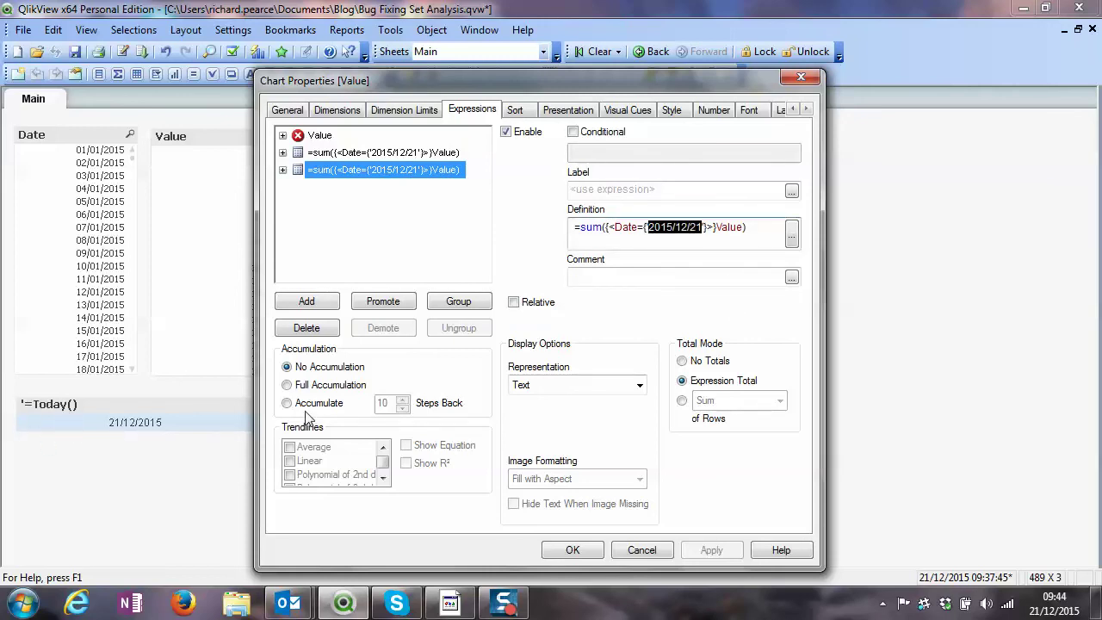
pyautogui.write('$()')
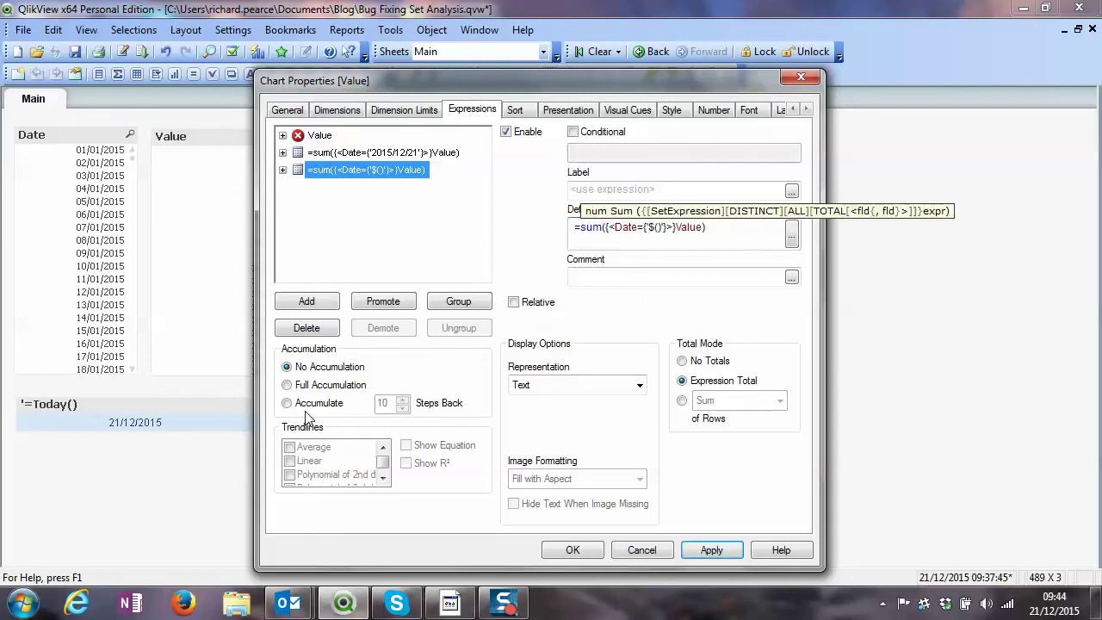
pyautogui.write('=')
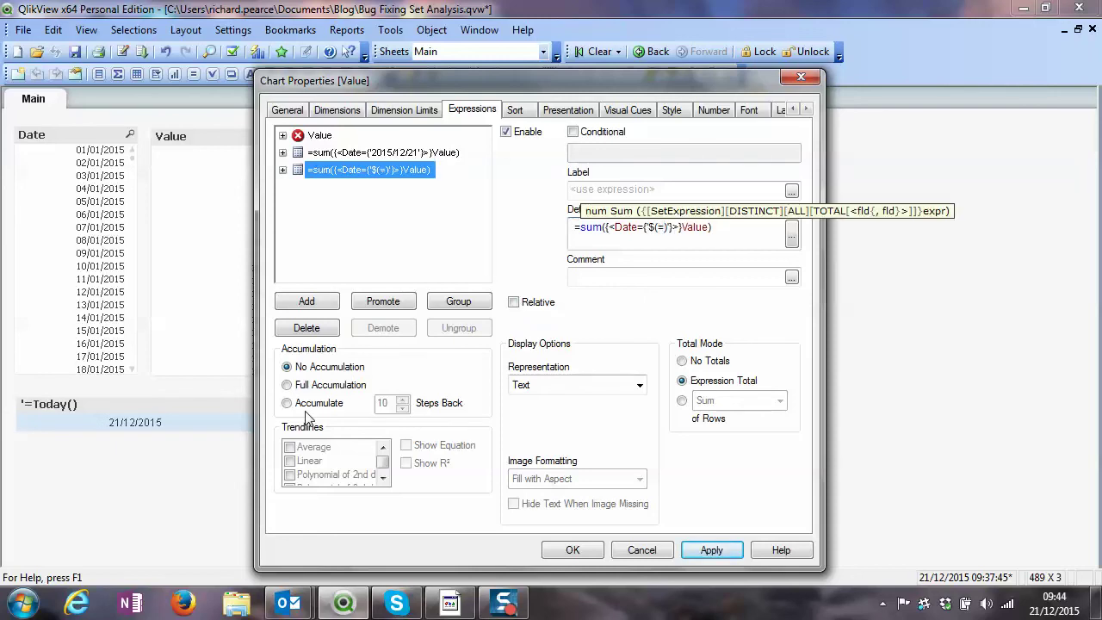
pyautogui.write('Tot')
pyautogui.press('BackSpace')
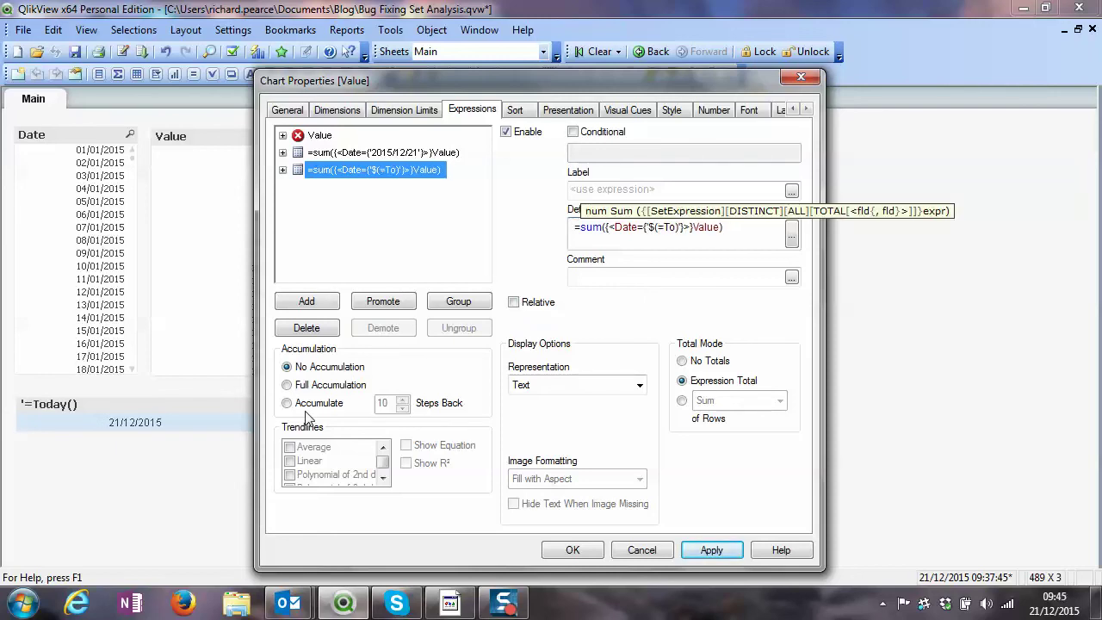
pyautogui.write('d')
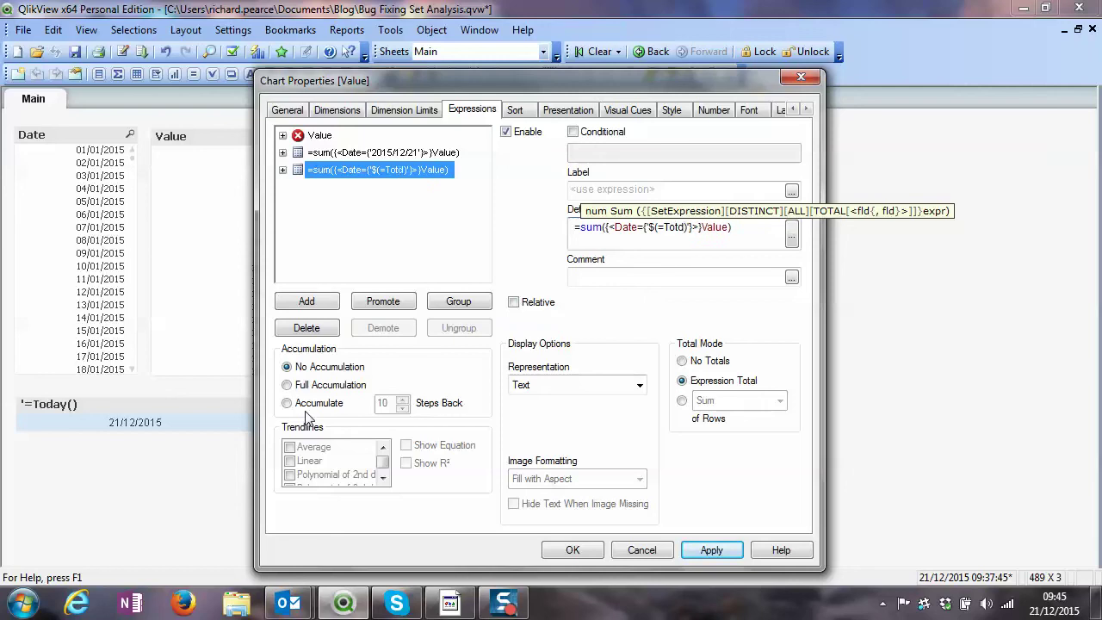
pyautogui.write('ay')
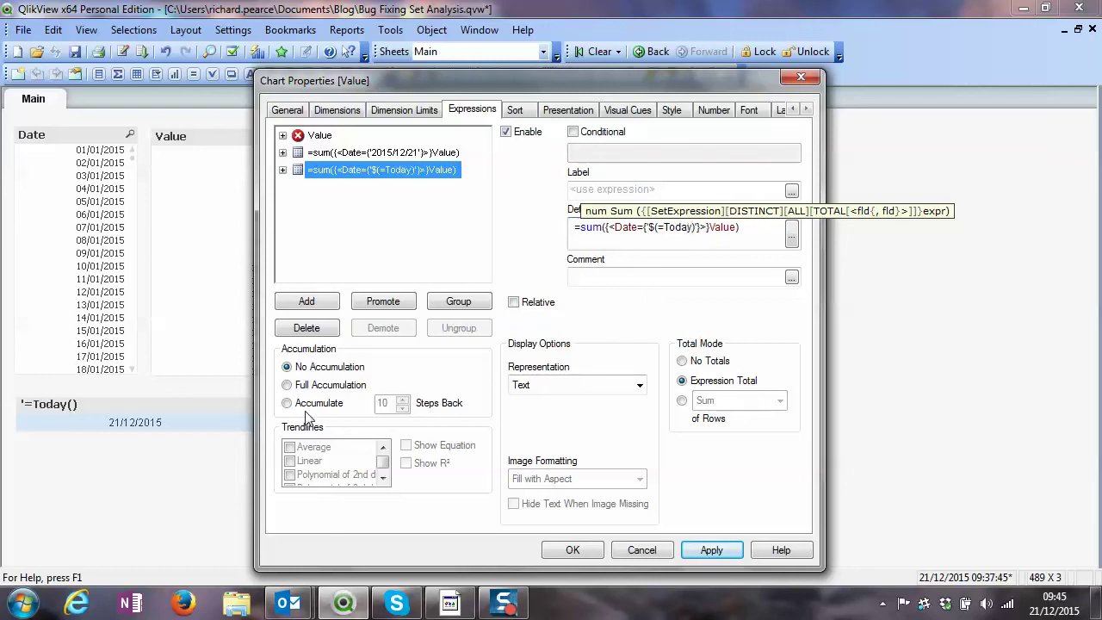
pyautogui.write('()')
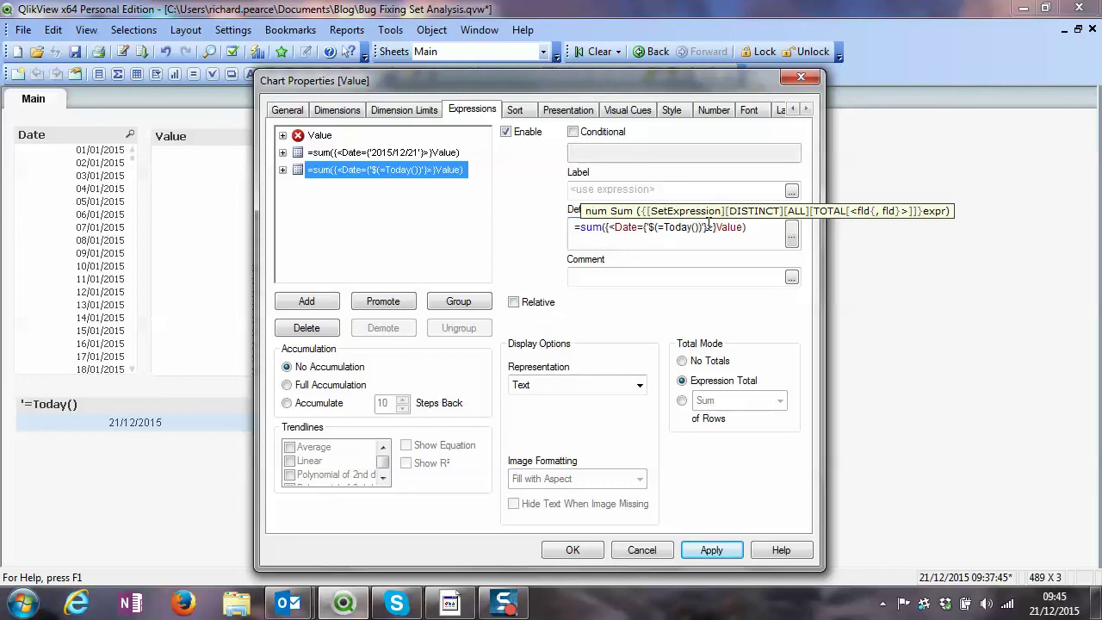
pyautogui.click(711, 549)
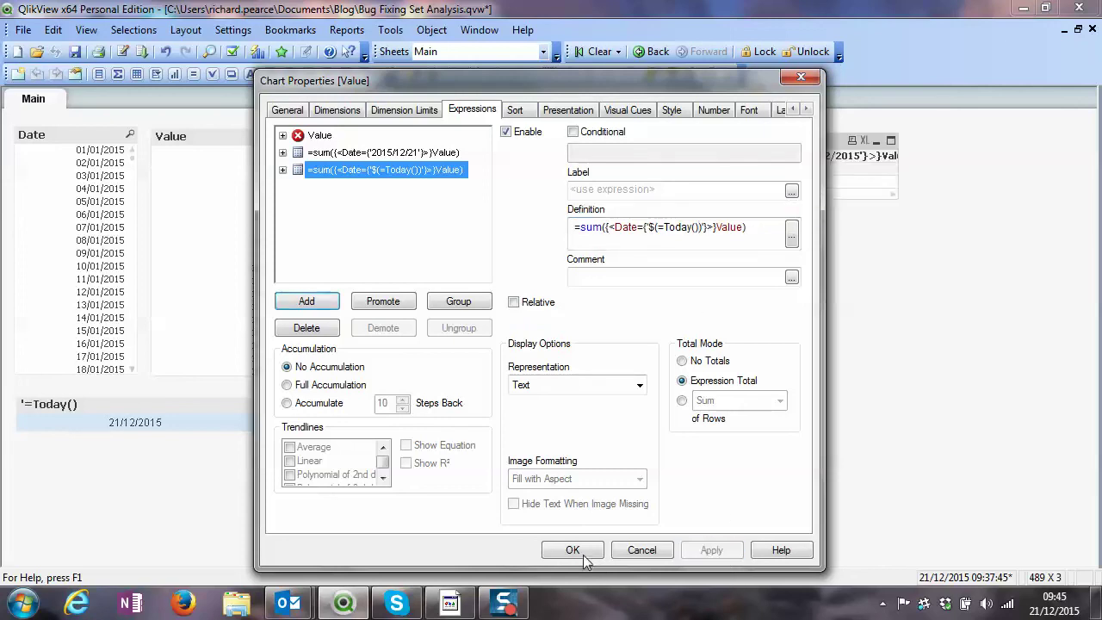
# Close Chart Properties and widen the chart to reveal the third, zero-total column
pyautogui.click(573, 549)
pyautogui.moveTo(898, 172); pyautogui.dragTo(1083, 171)
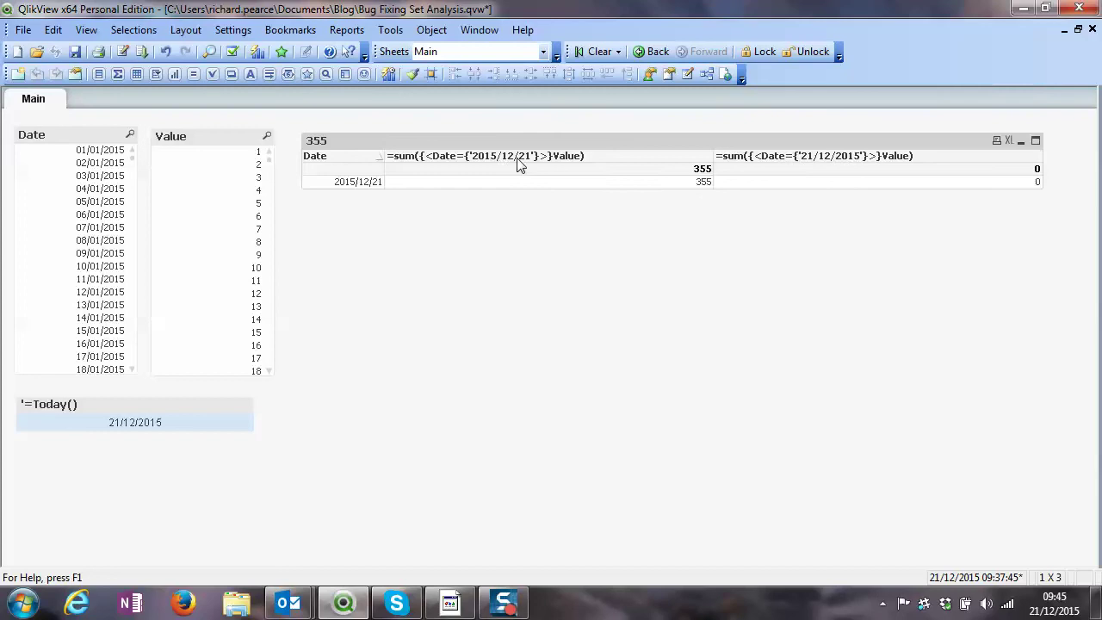
# Wrap Today() as Date(Today(),'YYYY/MM/DD') in the third expression's definition and apply
pyautogui.rightClick(753, 146)
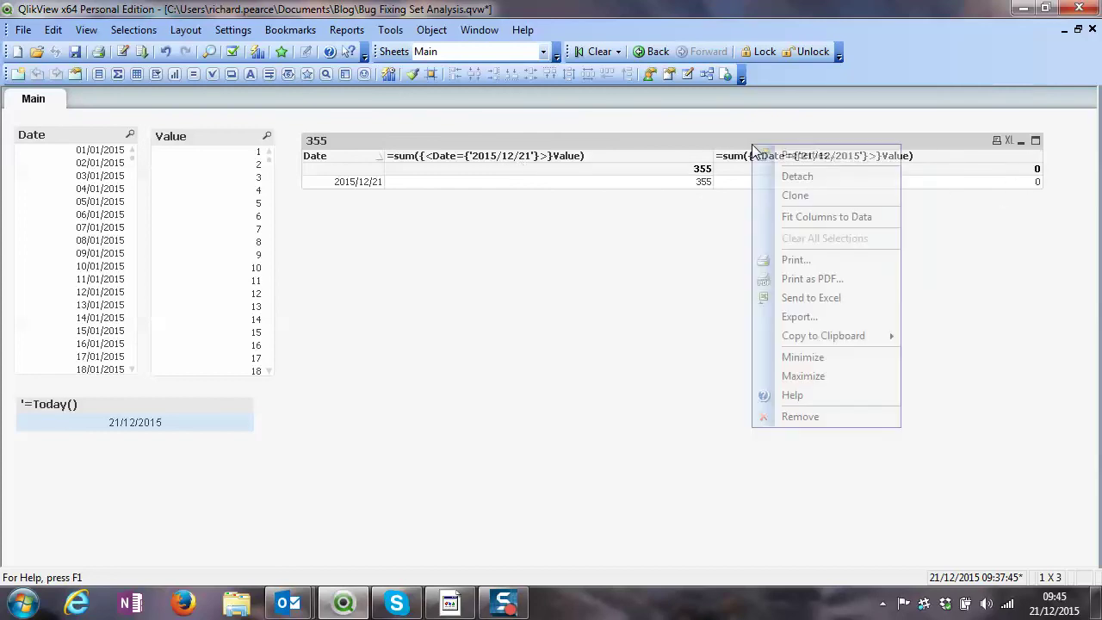
pyautogui.click(785, 157)
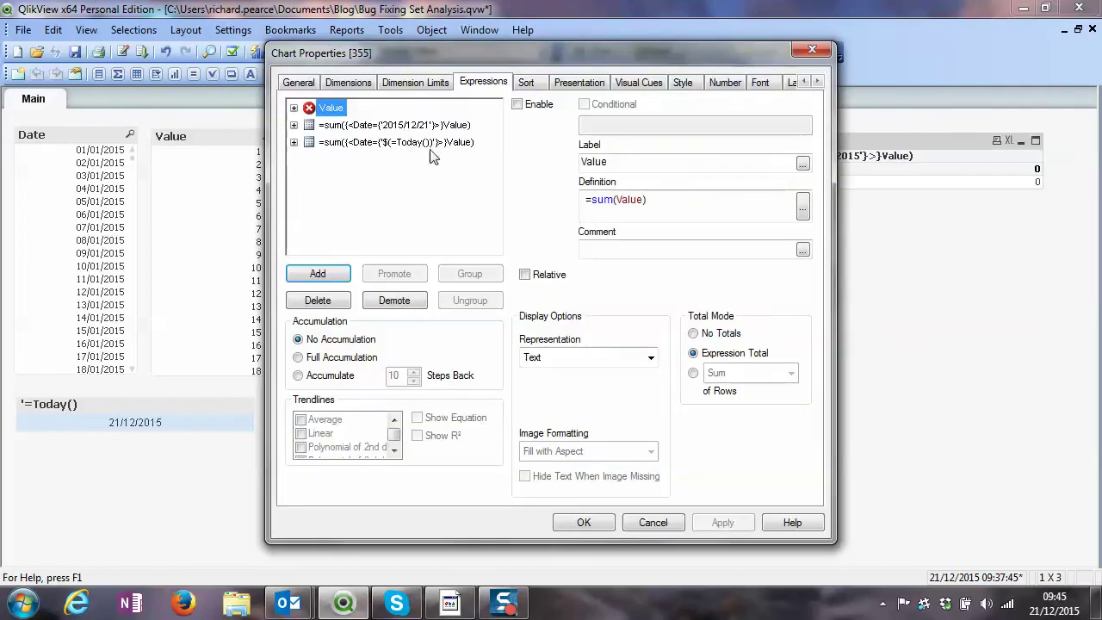
pyautogui.click(398, 143)
pyautogui.click(676, 200)
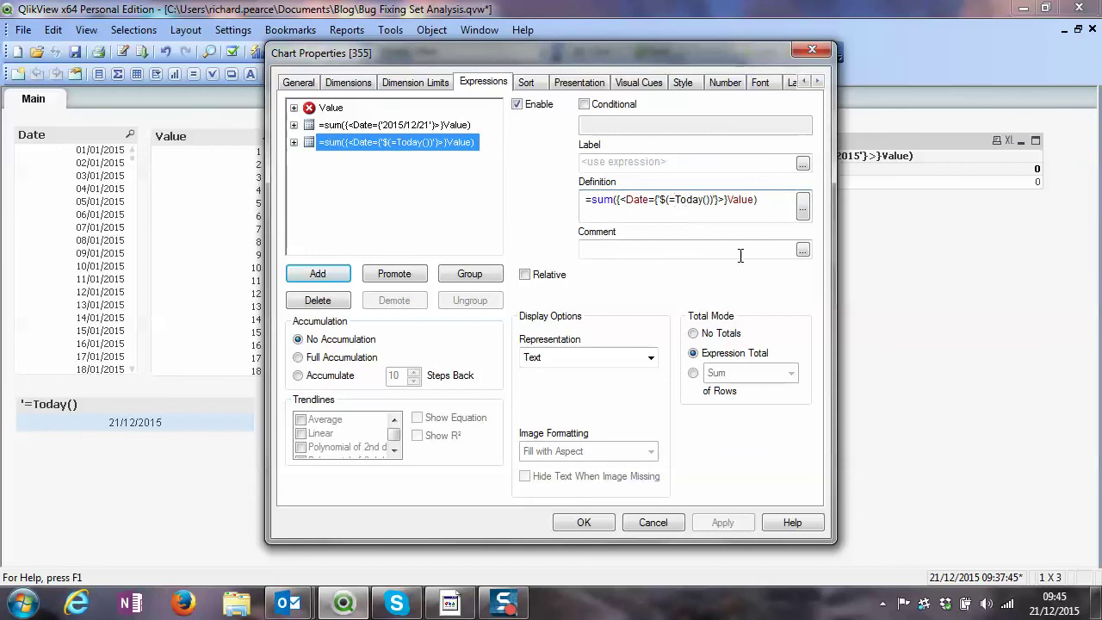
pyautogui.write('Date')
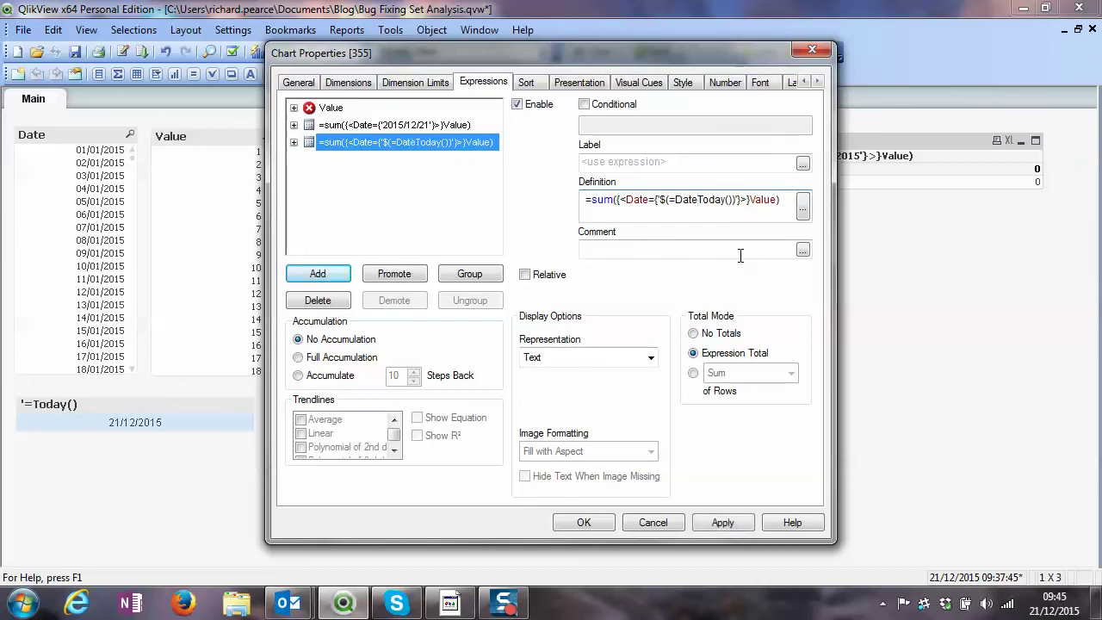
pyautogui.write('(Today(')
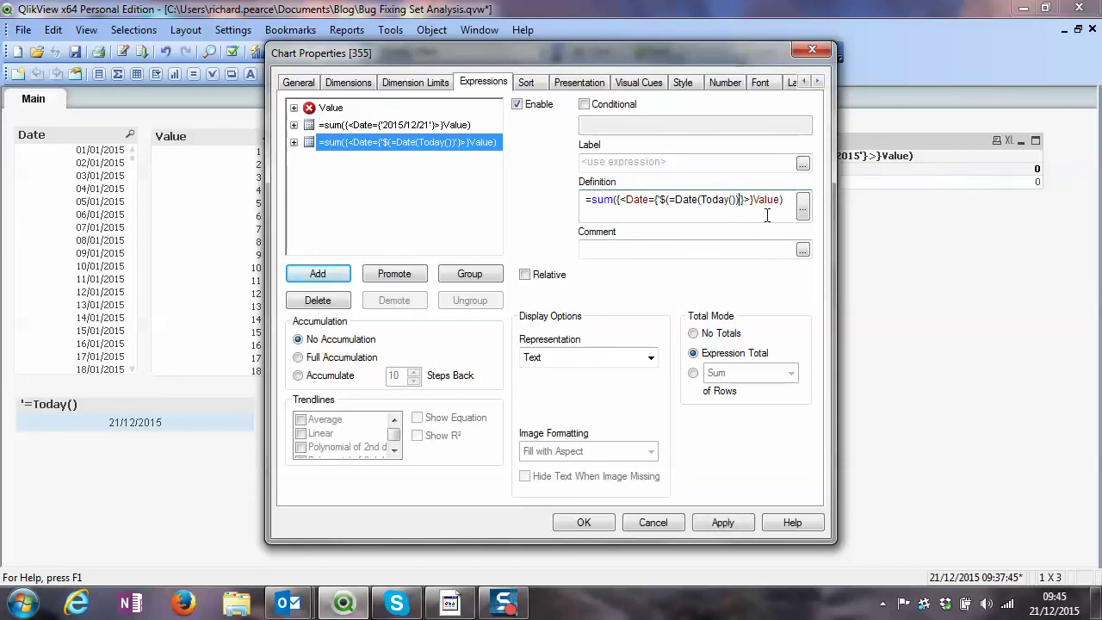
pyautogui.write('))')
pyautogui.write(',')
pyautogui.write("'")
pyautogui.write('YYYY')
pyautogui.write('/MM')
pyautogui.write('/DD')
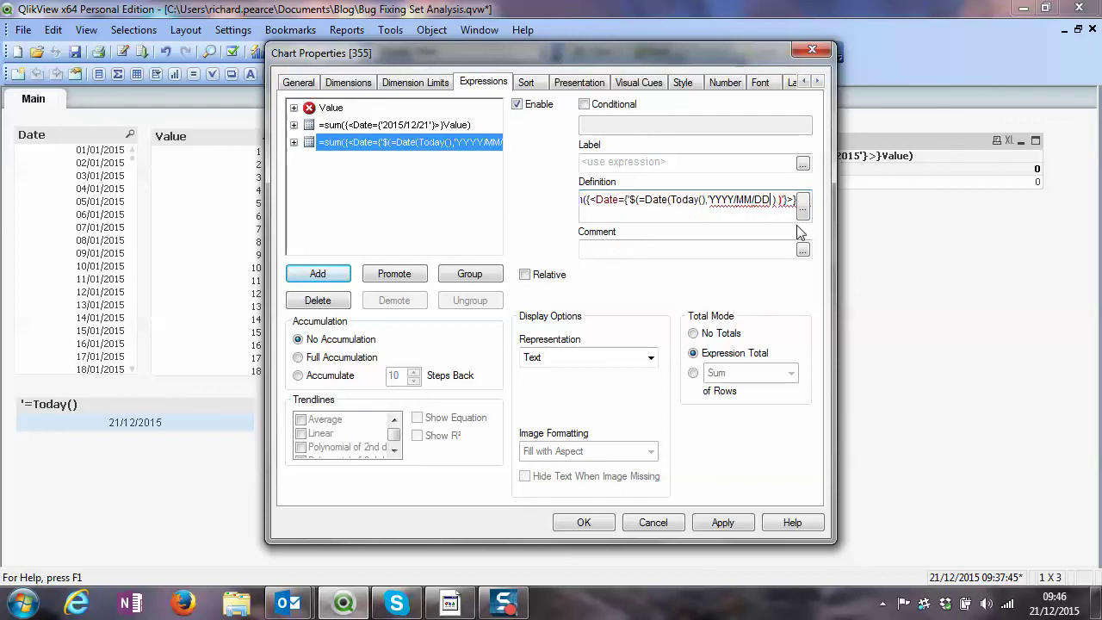
pyautogui.write("')")
pyautogui.click(722, 525)
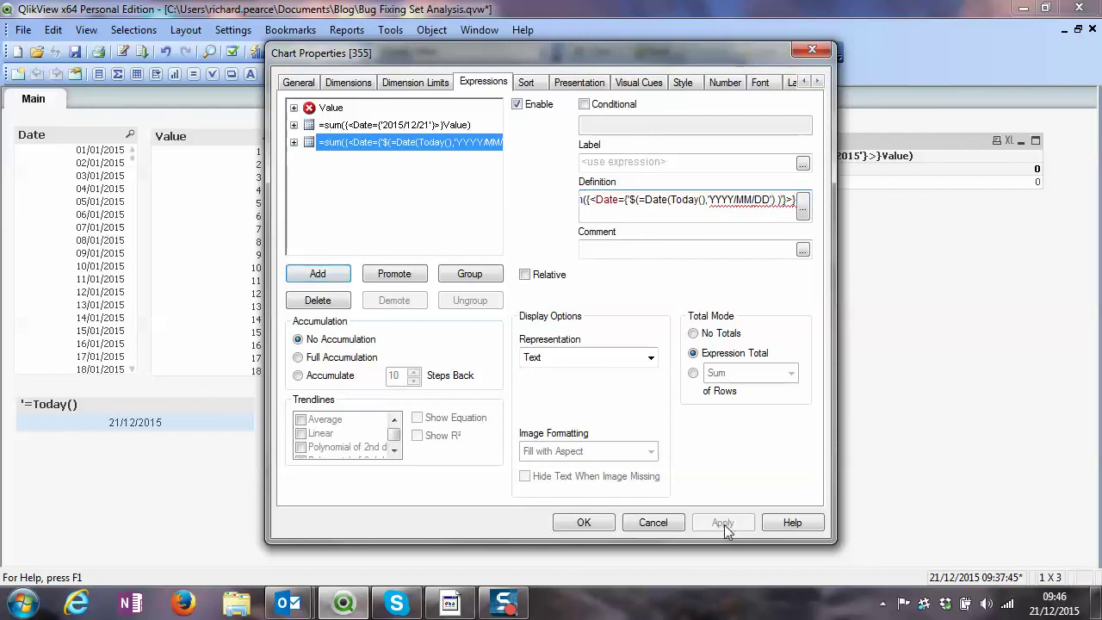
# Remove the stray space between the closing parentheses, apply, and close Chart Properties
pyautogui.click(803, 204)
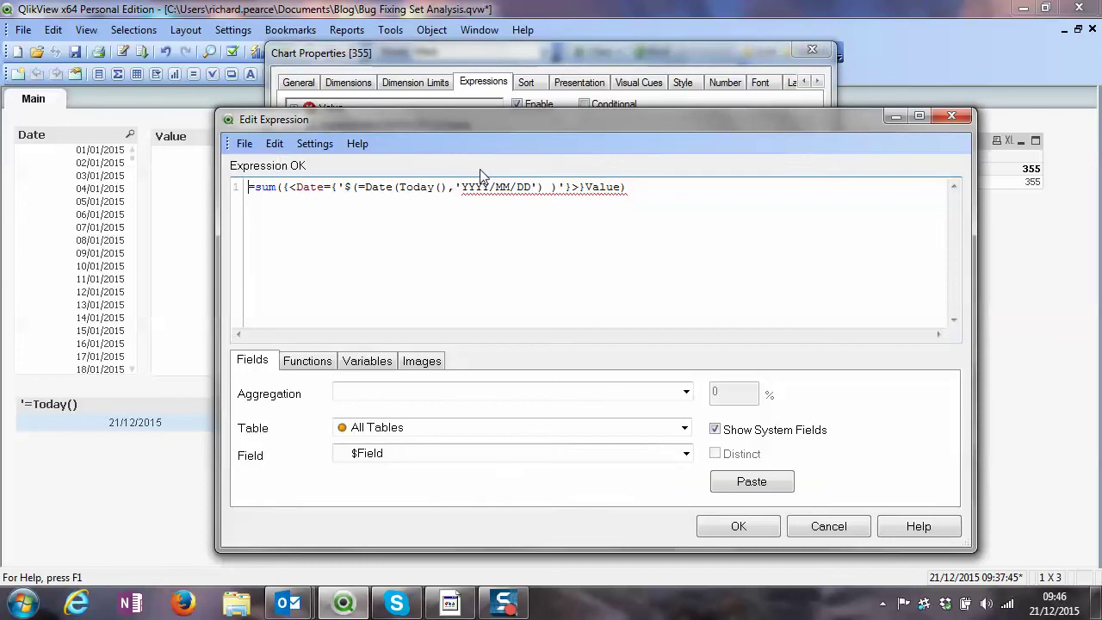
pyautogui.click(549, 188)
pyautogui.press('BackSpace')
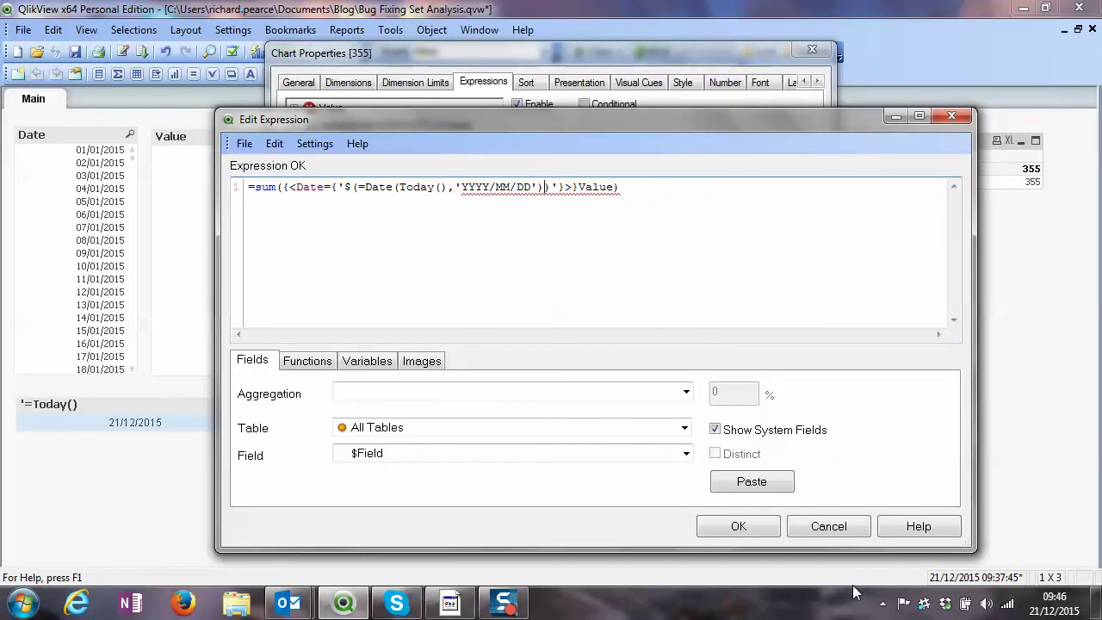
pyautogui.click(737, 525)
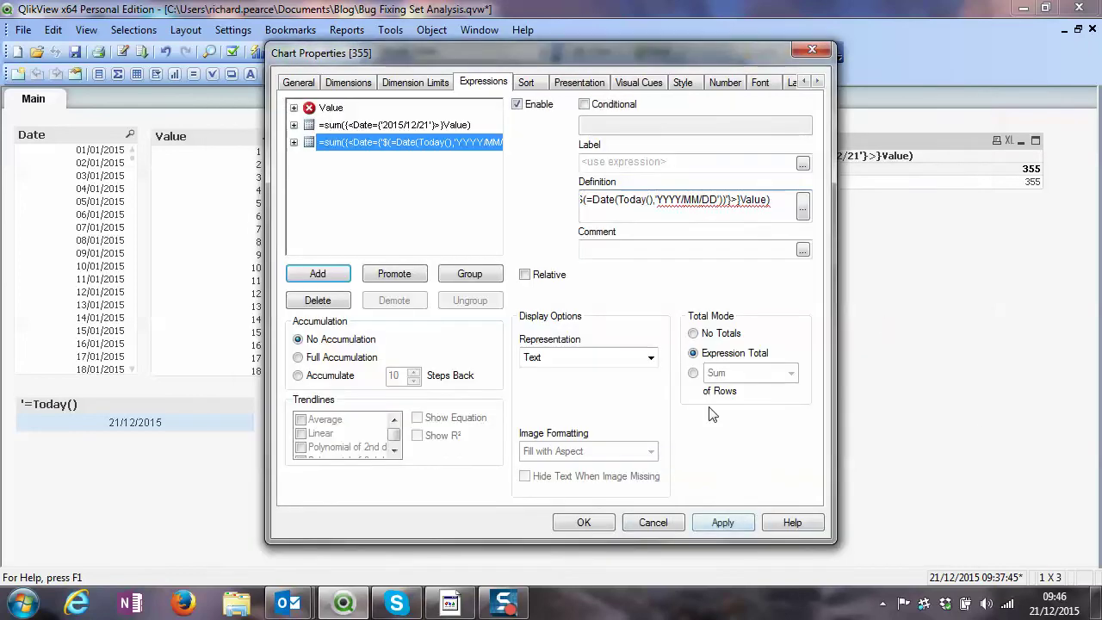
pyautogui.click(721, 522)
pyautogui.click(583, 522)
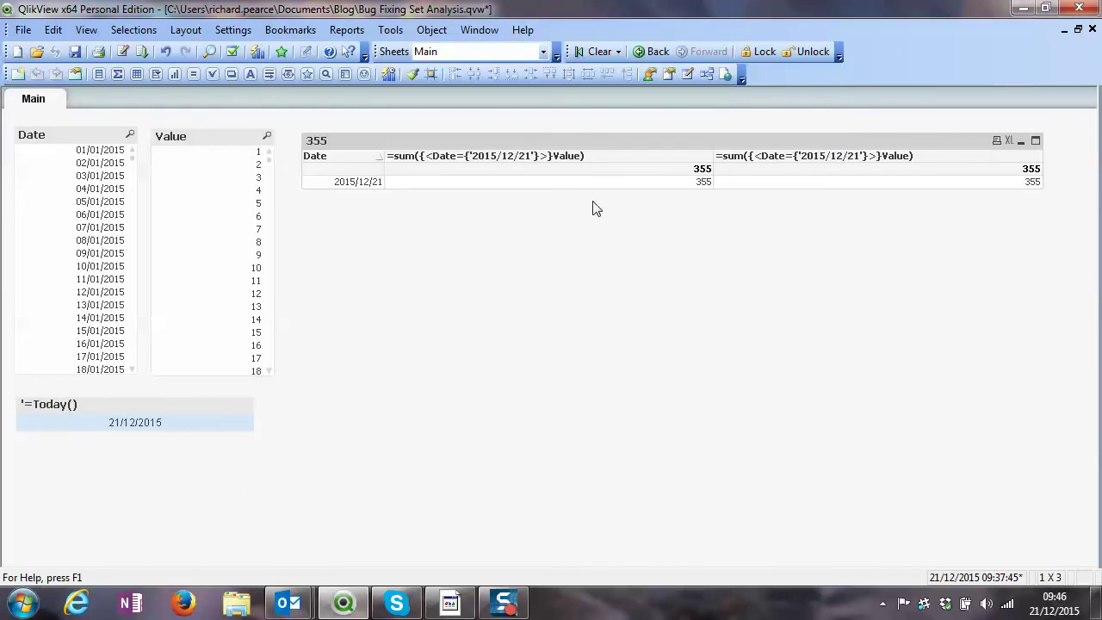